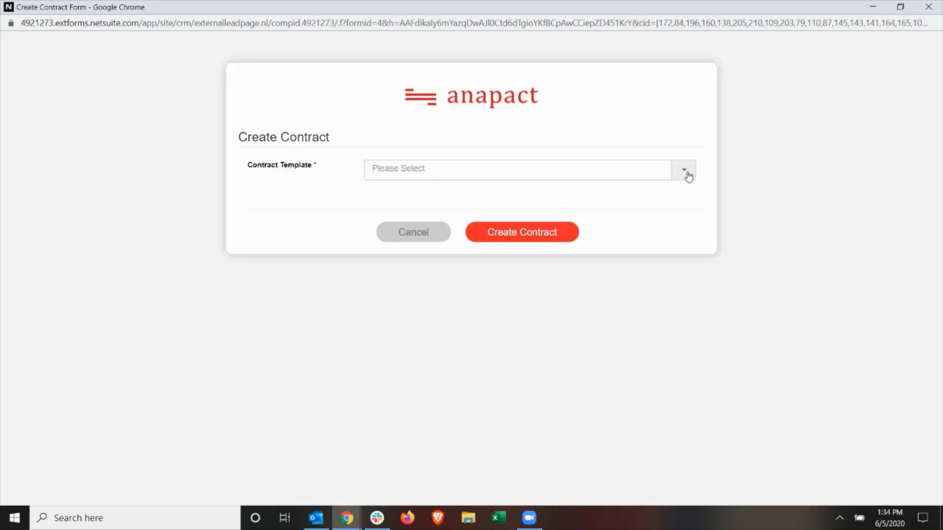
Start a contract from the Pyrus NDA Approved template named 'Boss Limited NDA'
{"action": "left_click", "coordinate": [685, 173]}
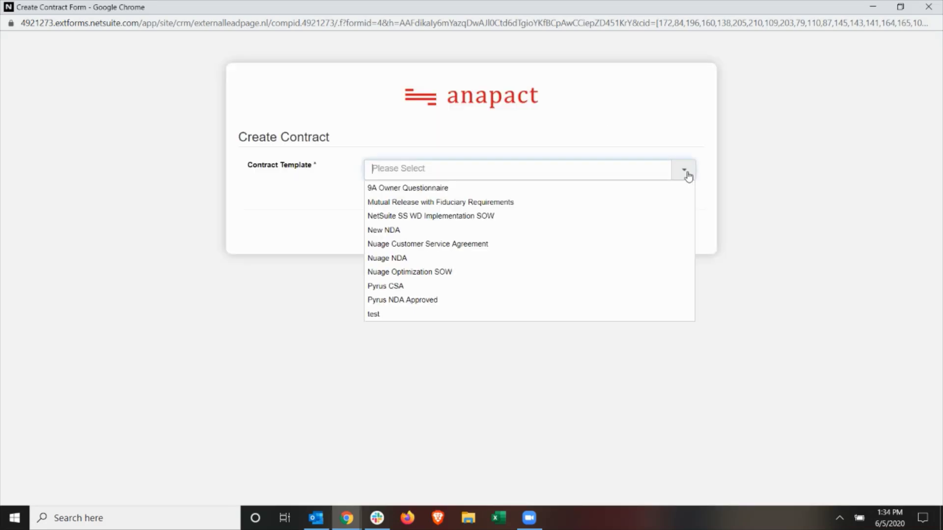
{"action": "left_click", "coordinate": [421, 300]}
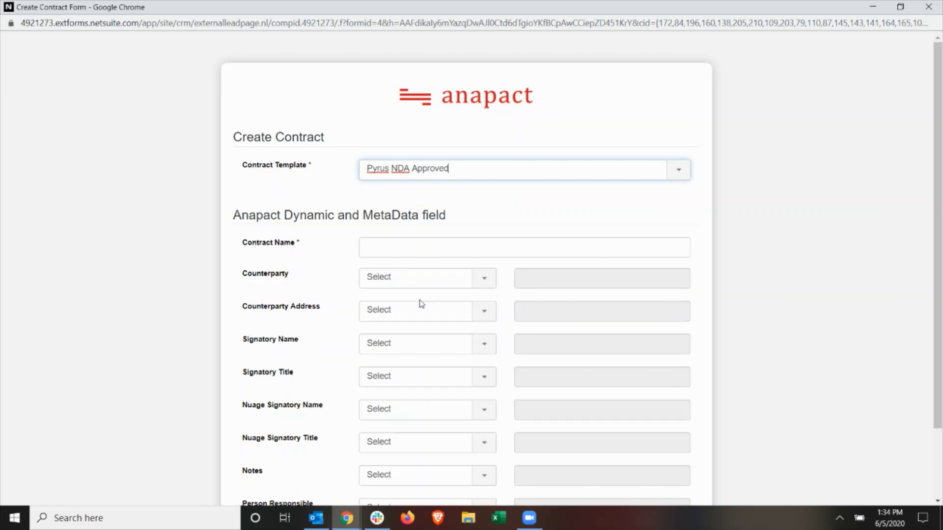
{"action": "left_click", "coordinate": [424, 245]}
{"action": "type", "text": "Boss Limited NDA"}
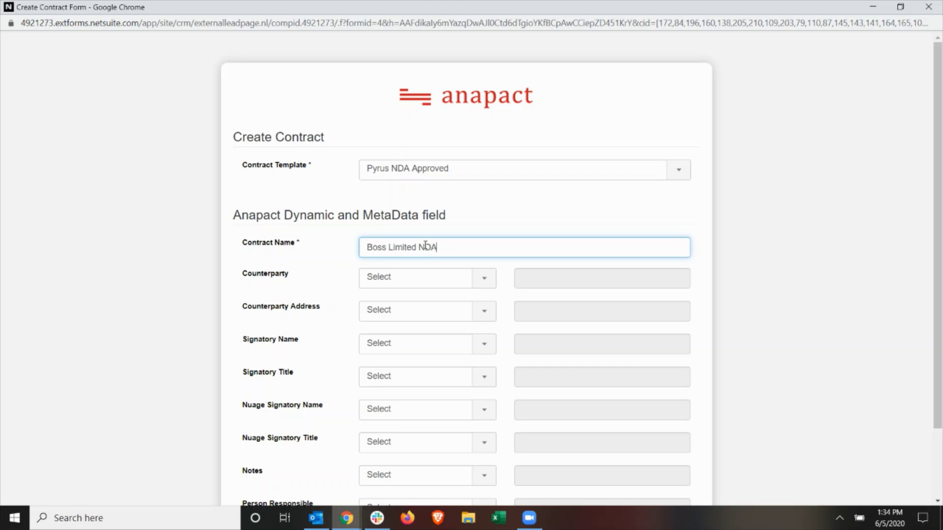
Map the counterparty to Company Name and the counterparty address to Address
{"action": "key", "text": "Tab"}
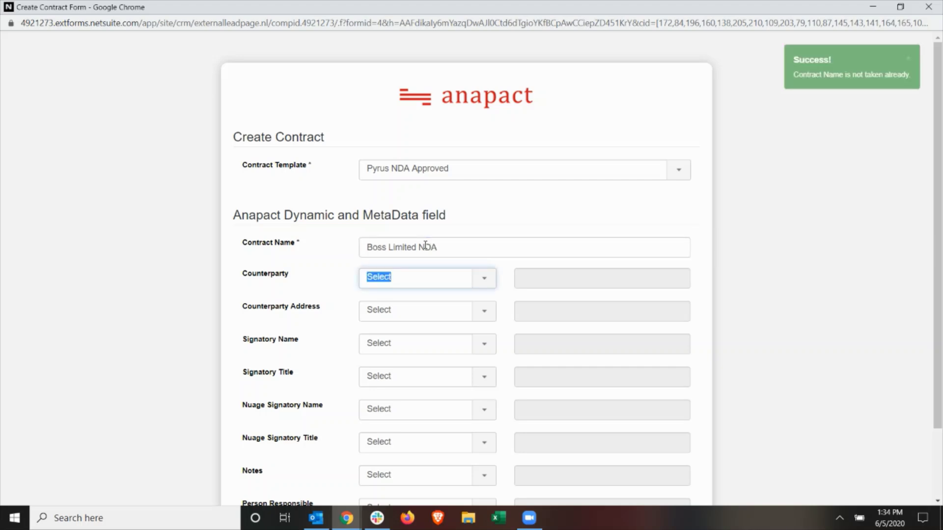
{"action": "type", "text": "cmp"}
{"action": "key", "text": "BackSpace"}
{"action": "key", "text": "BackSpace"}
{"action": "type", "text": "ompan"}
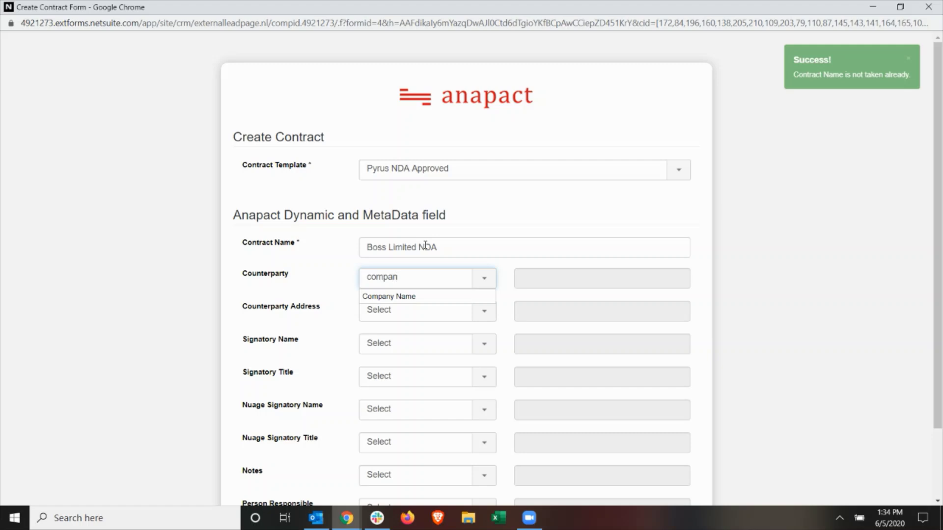
{"action": "key", "text": "Down"}
{"action": "key", "text": "Tab"}
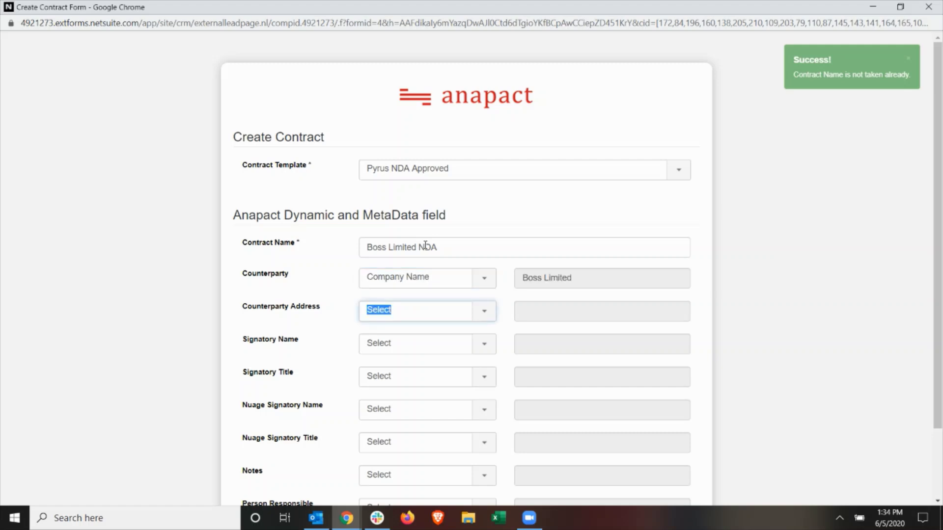
{"action": "type", "text": "Ad"}
{"action": "key", "text": "Down"}
{"action": "key", "text": "Tab"}
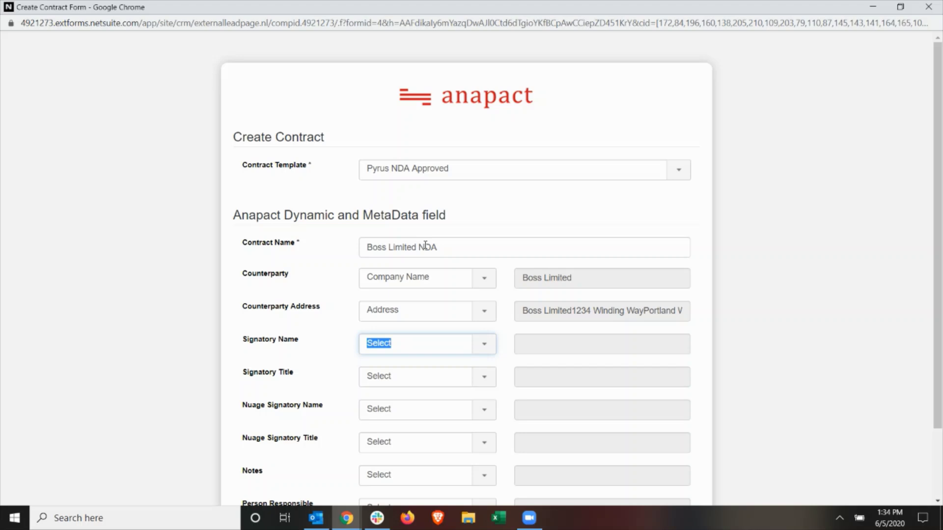
Set the counterparty signatory name to Primary Contact, with its matching title
{"action": "type", "text": "prim"}
{"action": "key", "text": "Down"}
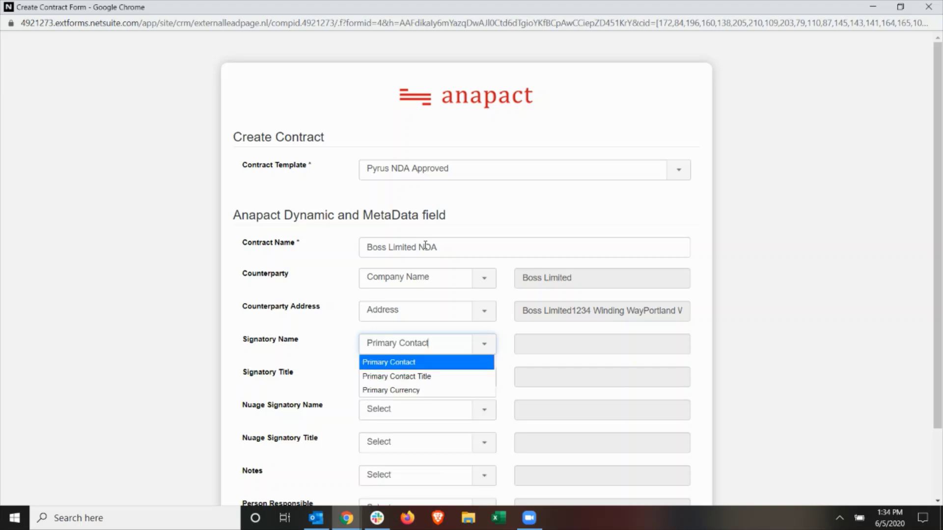
{"action": "key", "text": "Tab"}
{"action": "type", "text": "Prim"}
{"action": "key", "text": "Down"}
Set the Nuage signatory to Sales Rep Name with a Custom title of 'Partner'
{"action": "key", "text": "Down"}
{"action": "key", "text": "Tab"}
{"action": "type", "text": "Sales"}
{"action": "key", "text": "Down"}
{"action": "key", "text": "Down"}
{"action": "key", "text": "Tab"}
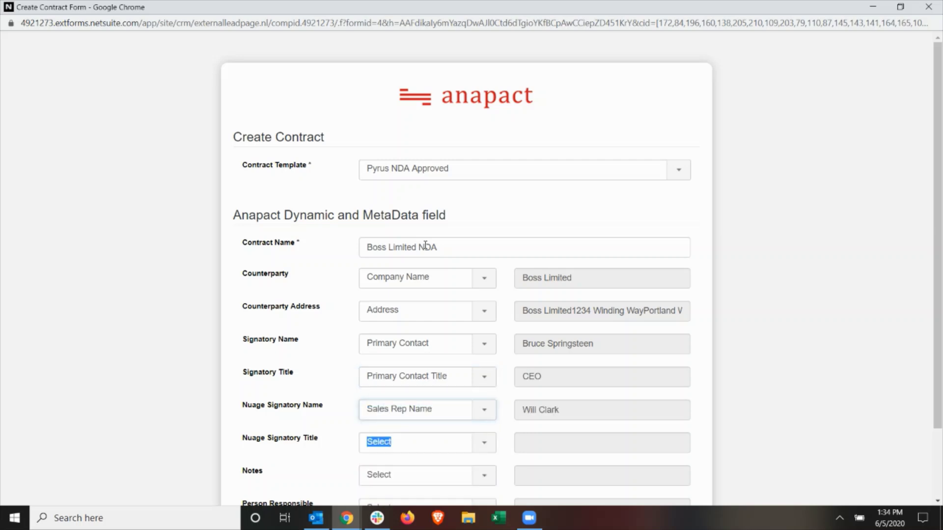
{"action": "type", "text": "Custom"}
{"action": "key", "text": "Down"}
{"action": "key", "text": "Tab"}
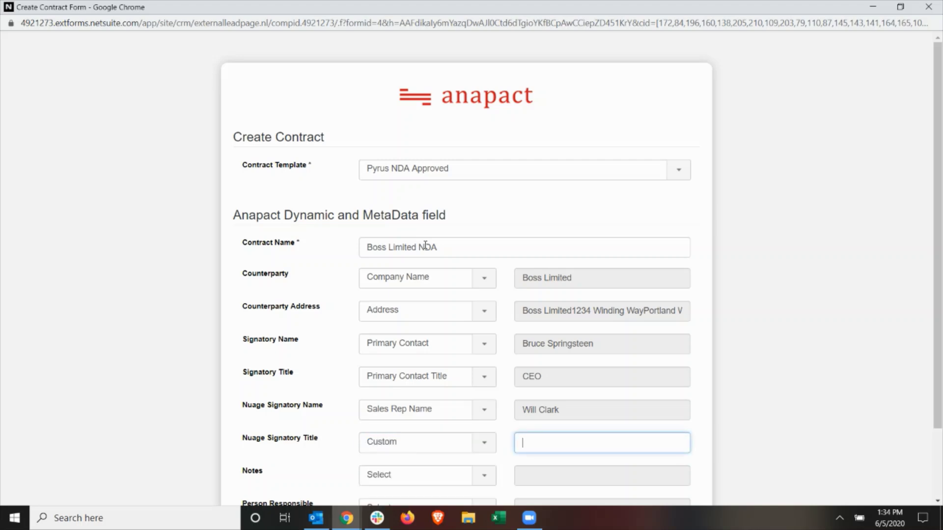
{"action": "type", "text": "Partner"}
Set Notes to custom 'NDA to review potential sales agreement' and Person Responsible to Sales Rep Name
{"action": "key", "text": "Tab"}
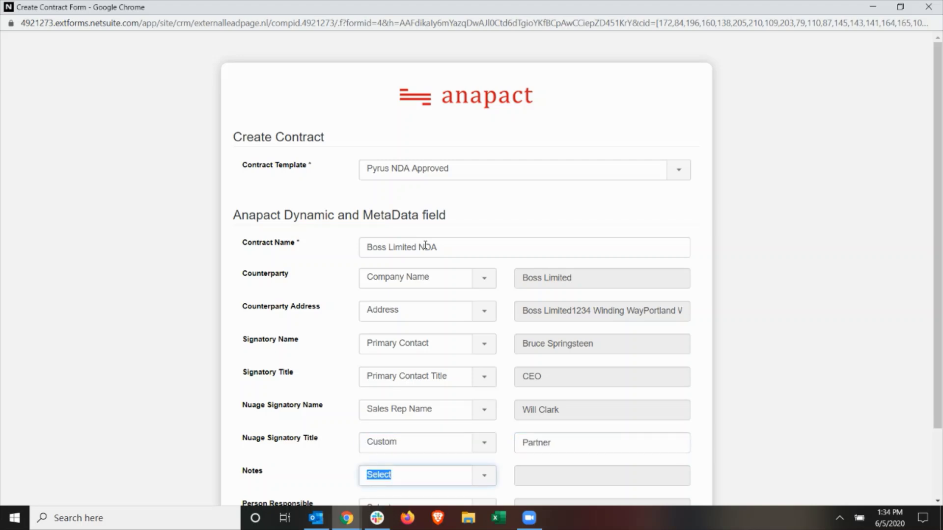
{"action": "scroll", "coordinate": [730, 187], "scroll_direction": "down", "scroll_amount": 2}
{"action": "type", "text": "custom"}
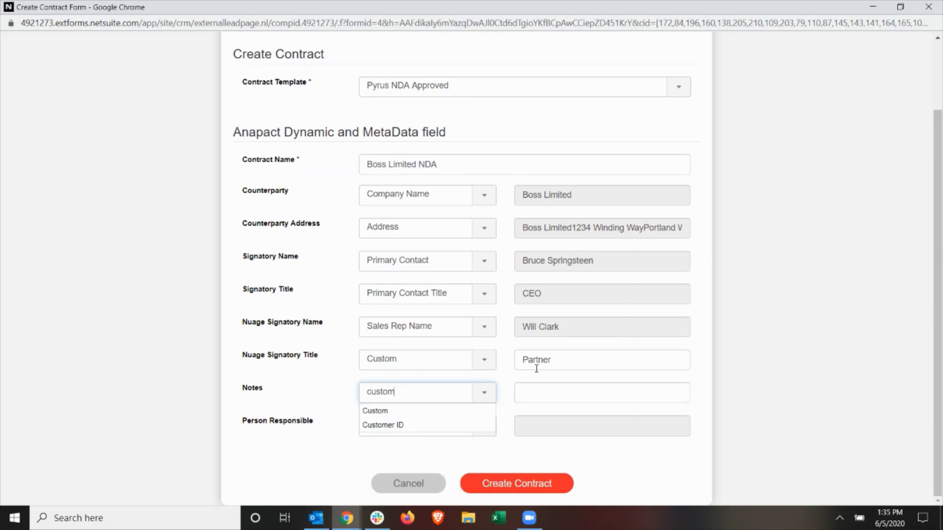
{"action": "key", "text": "Tab"}
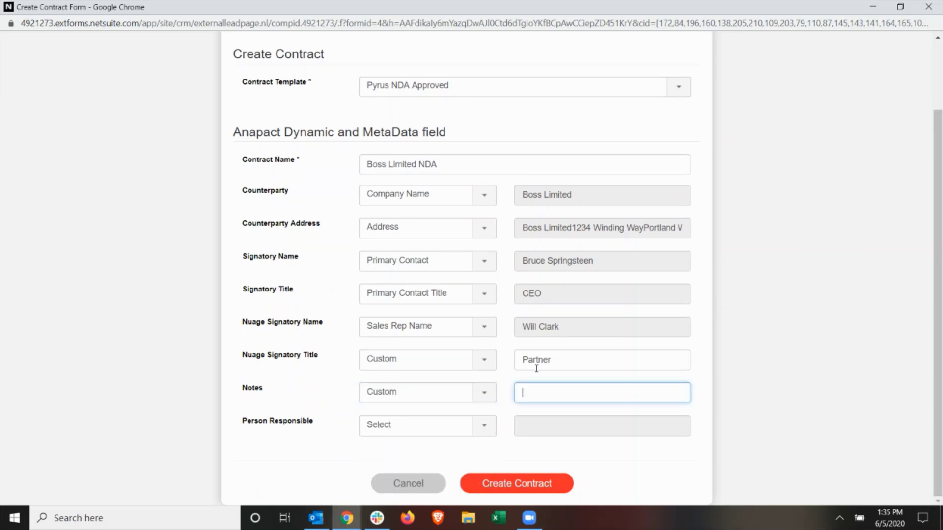
{"action": "type", "text": "ND"}
{"action": "type", "text": "A to review potential sales agreement"}
{"action": "key", "text": "Tab"}
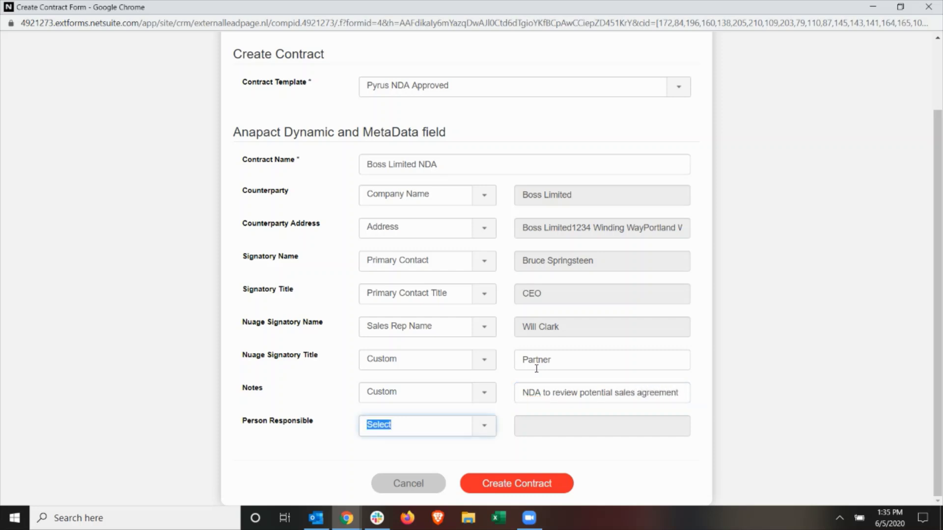
{"action": "type", "text": "sales pre"}
{"action": "key", "text": "Down"}
{"action": "key", "text": "Down"}
{"action": "key", "text": "Tab"}
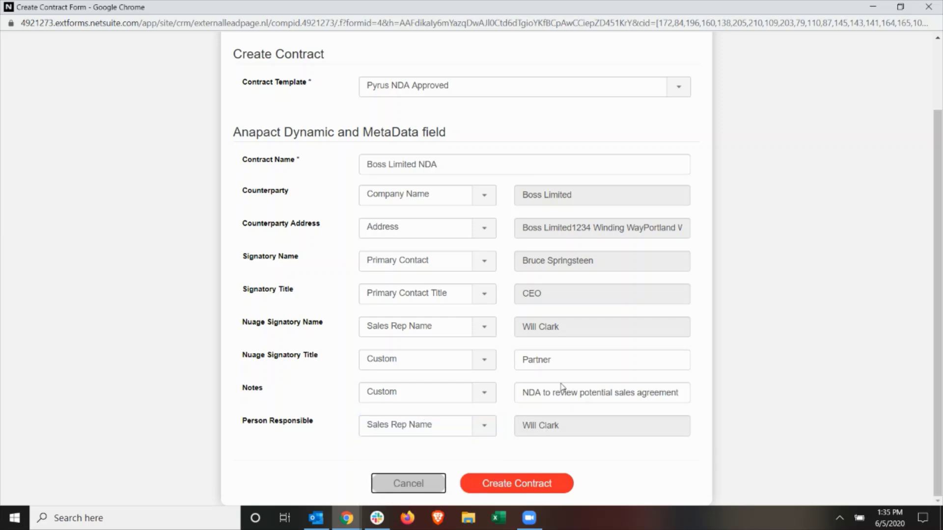
Create the contract and expand its text editor to full window
{"action": "left_click", "coordinate": [542, 483]}
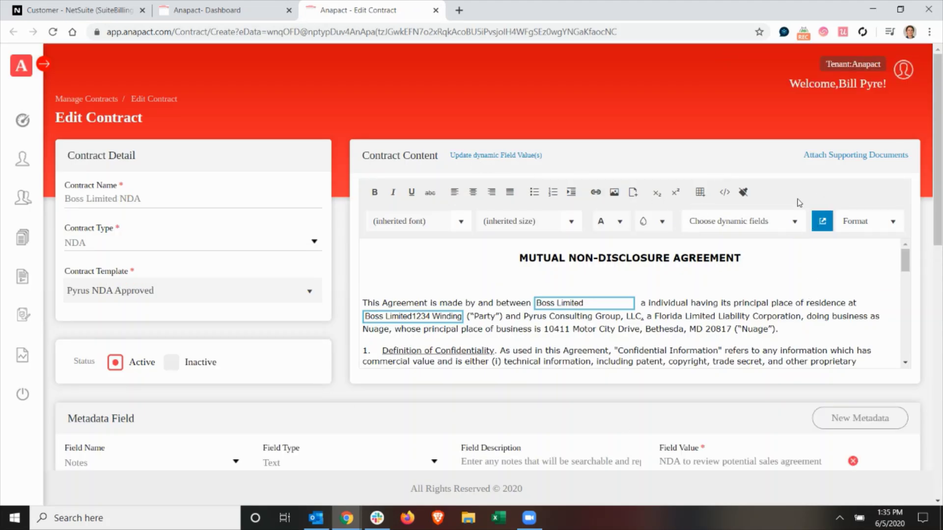
{"action": "left_click", "coordinate": [822, 222]}
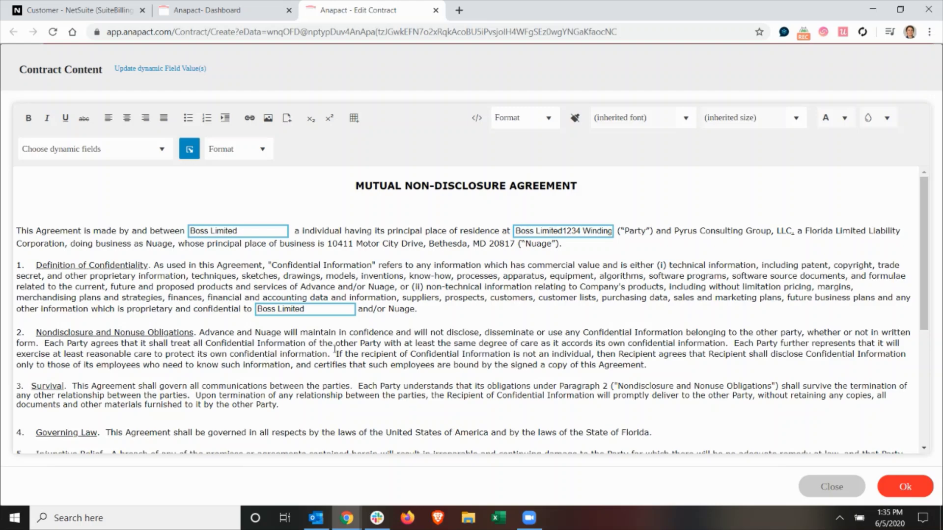
{"action": "scroll", "coordinate": [334, 349], "scroll_direction": "down", "scroll_amount": 5}
{"action": "scroll", "coordinate": [335, 349], "scroll_direction": "up", "scroll_amount": 5}
Strip the company name and 'United States' from the Counterparty Address field value, then save
{"action": "left_click", "coordinate": [175, 70]}
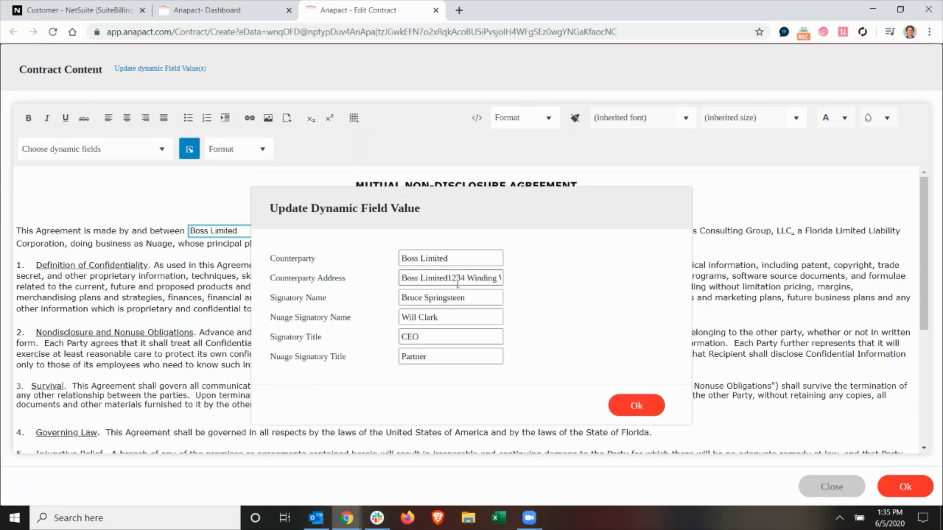
{"action": "left_click_drag", "start_coordinate": [448, 279], "coordinate": [339, 275]}
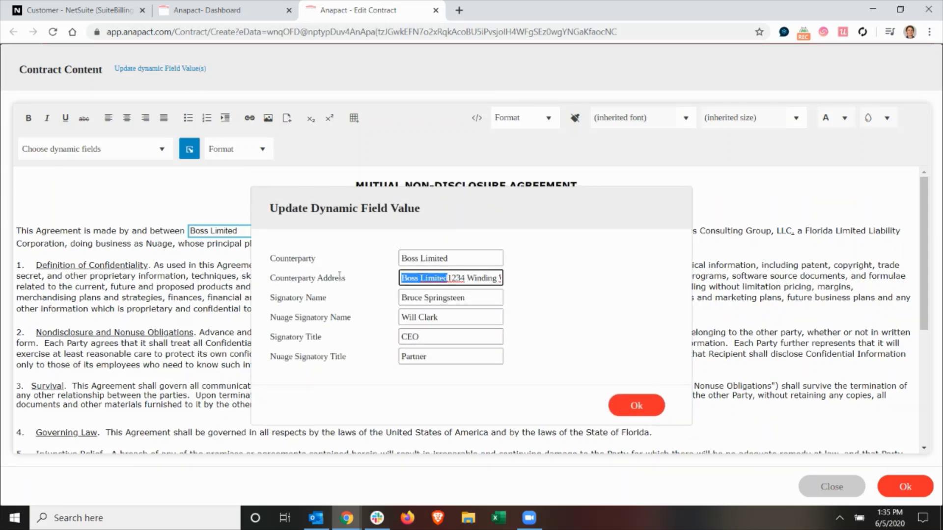
{"action": "key", "text": "BackSpace"}
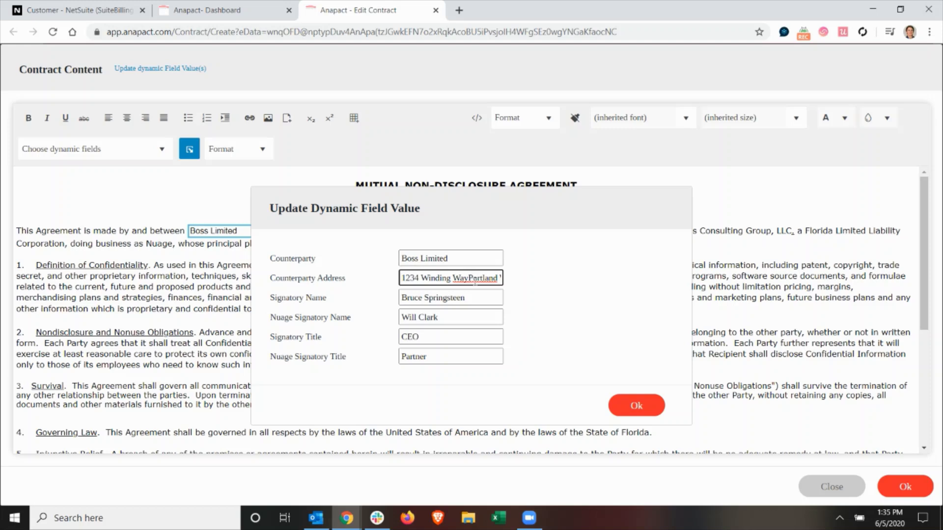
{"action": "key", "text": "Right"}
{"action": "key", "text": "Right"}
{"action": "key", "text": "Right"}
{"action": "key", "text": "Right"}
{"action": "key", "text": "Right"}
{"action": "key", "text": "Right"}
{"action": "key", "text": "Right"}
{"action": "key", "text": "Right"}
{"action": "key", "text": "Right"}
{"action": "key", "text": "Right"}
{"action": "key", "text": "Right"}
{"action": "key", "text": "Right"}
{"action": "key", "text": "Right"}
{"action": "key", "text": "Right"}
{"action": "key", "text": "Right"}
{"action": "key", "text": "Right"}
{"action": "key", "text": "Right"}
{"action": "key", "text": "Right"}
{"action": "key", "text": "Right"}
{"action": "key", "text": "Right"}
{"action": "key", "text": "Right"}
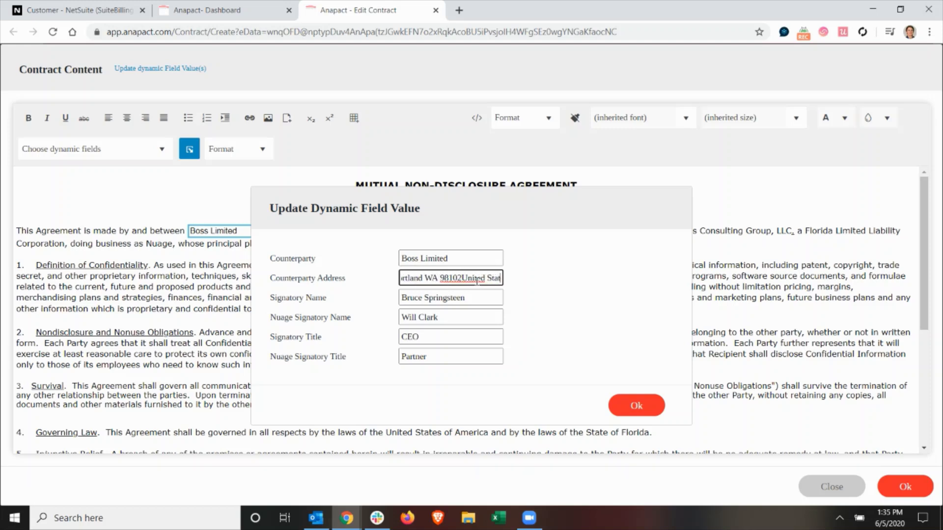
{"action": "key", "text": "shift+Left"}
{"action": "key", "text": "shift+Left"}
{"action": "key", "text": "shift+Left"}
{"action": "key", "text": "shift+Left"}
{"action": "key", "text": "shift+Left"}
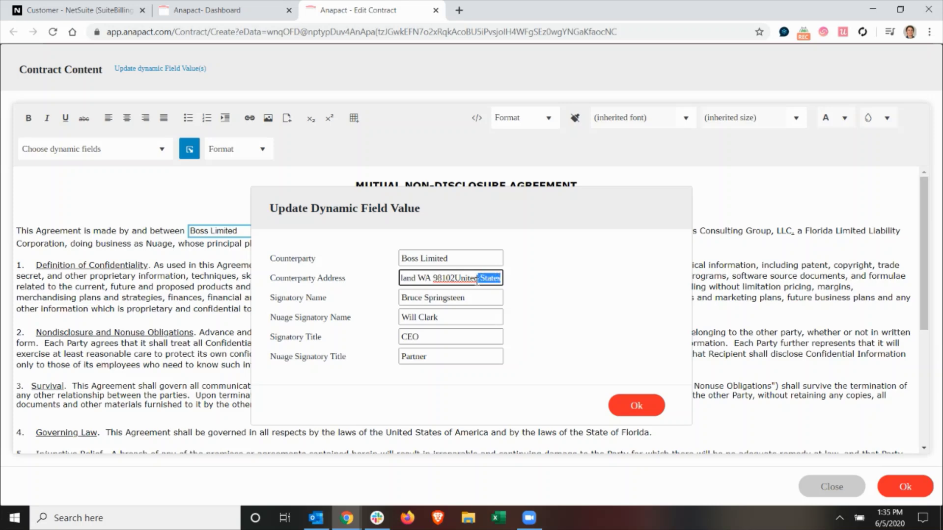
{"action": "key", "text": "BackSpace"}
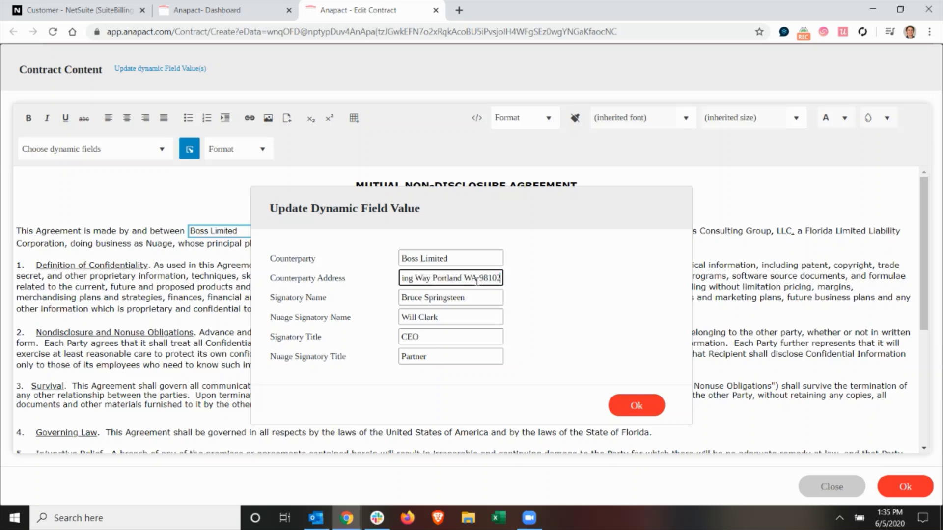
{"action": "left_click", "coordinate": [630, 405]}
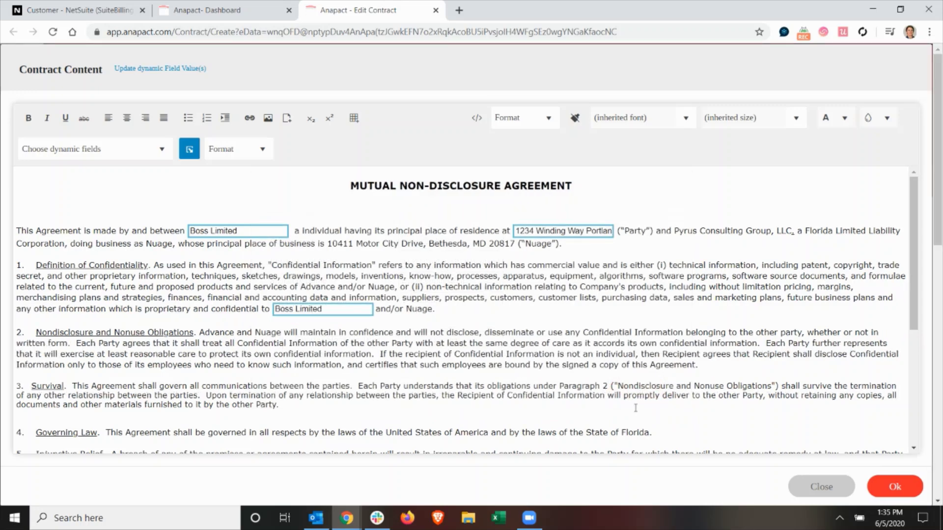
{"action": "left_click", "coordinate": [908, 491]}
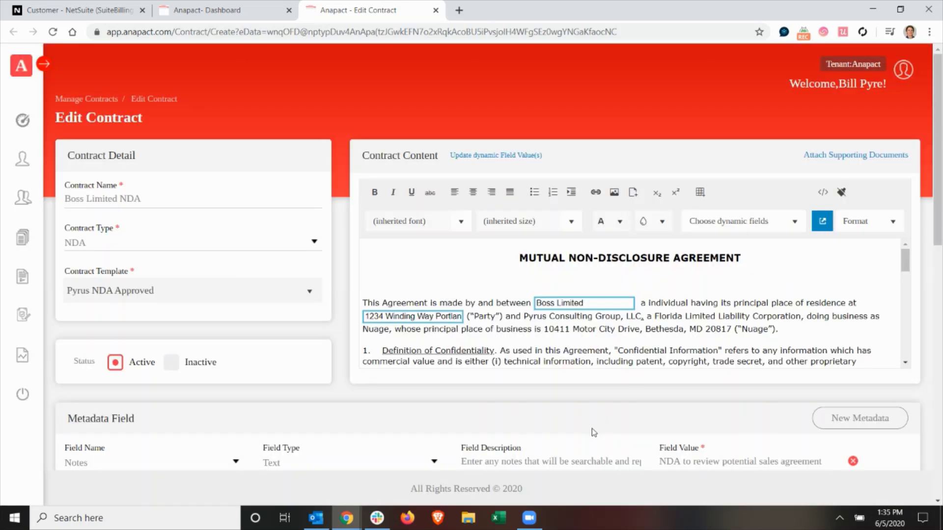
Revise the contract note, replacing 'sales' with 'implementation'
{"action": "scroll", "coordinate": [570, 433], "scroll_direction": "down", "scroll_amount": 4}
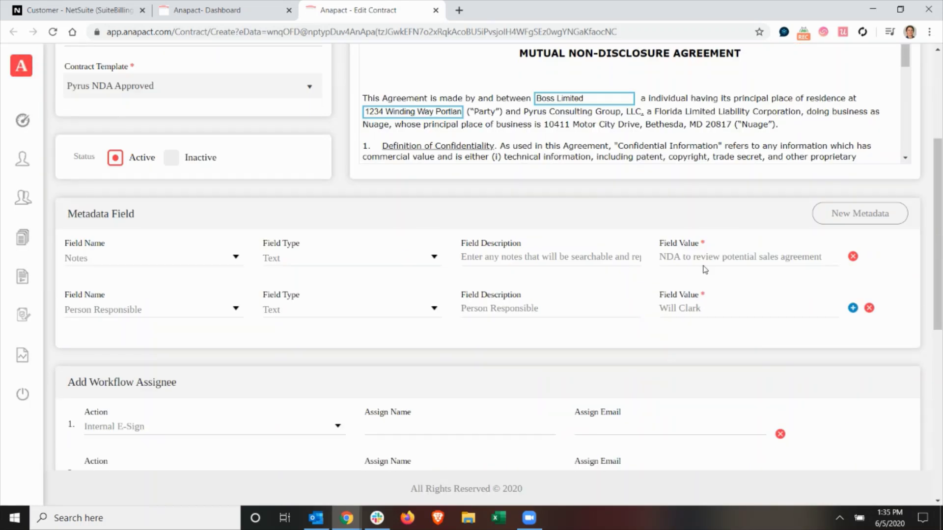
{"action": "double_click", "coordinate": [767, 256]}
{"action": "key", "text": "BackSpace"}
{"action": "key", "text": "Delete"}
{"action": "key", "text": "Delete"}
{"action": "key", "text": "Delete"}
{"action": "key", "text": "Delete"}
{"action": "key", "text": "Delete"}
{"action": "key", "text": "Delete"}
{"action": "key", "text": "Delete"}
{"action": "key", "text": "Delete"}
{"action": "type", "text": "mplementation"}
{"action": "key", "text": "Tab"}
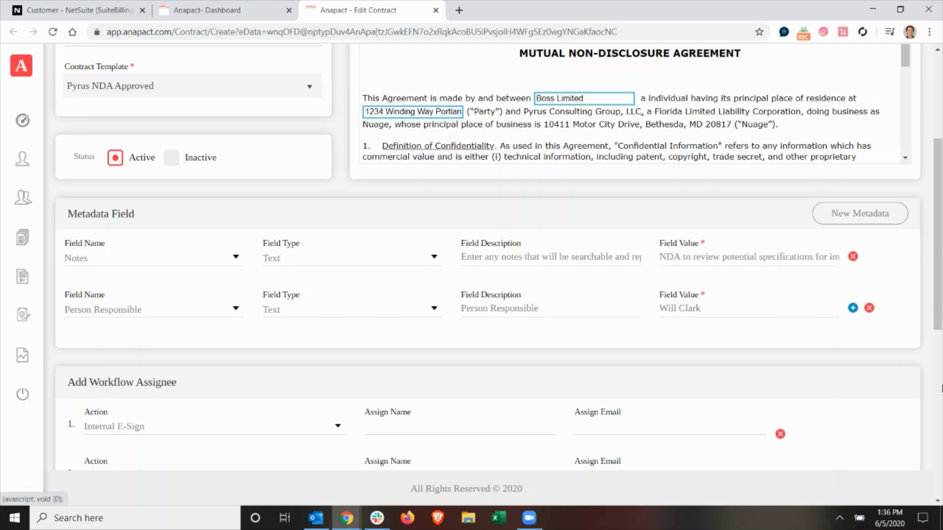
Assign the suggested internal signer to the first workflow step
{"action": "scroll", "coordinate": [332, 447], "scroll_direction": "down", "scroll_amount": 4}
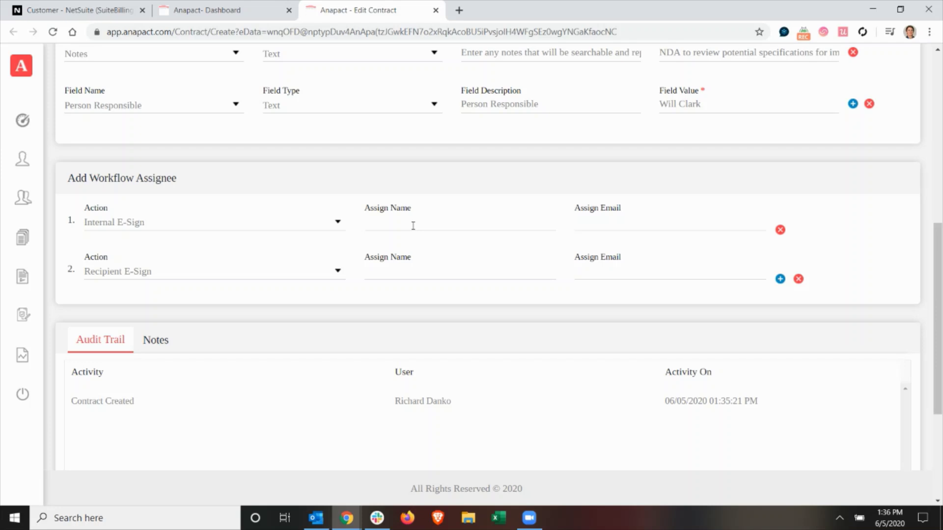
{"action": "type", "text": "n"}
{"action": "key", "text": "Down"}
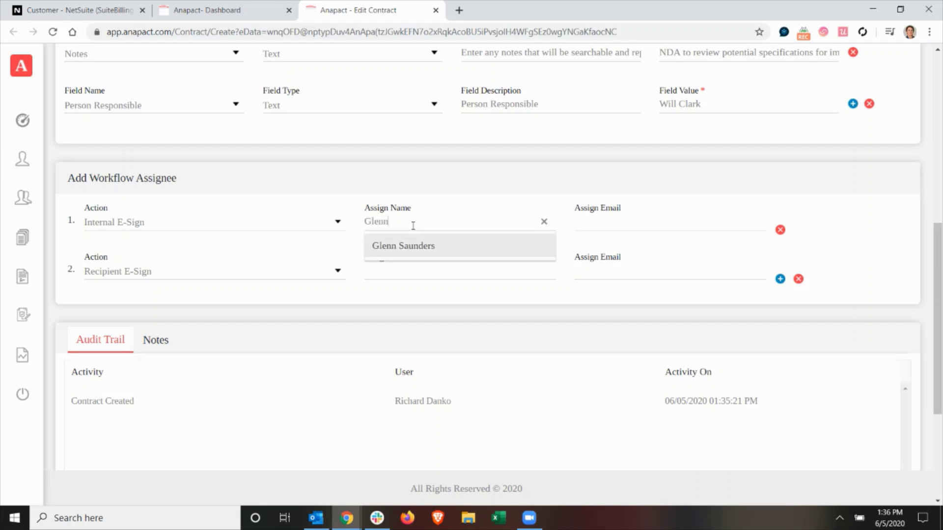
{"action": "key", "text": "Return"}
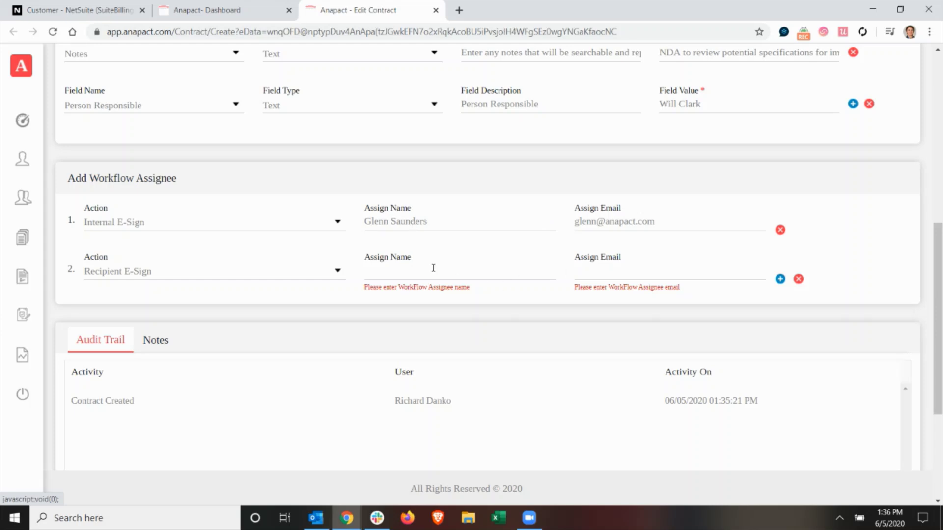
Enter the recipient signer's name and e-mail address for the second assignee
{"action": "left_click", "coordinate": [426, 277]}
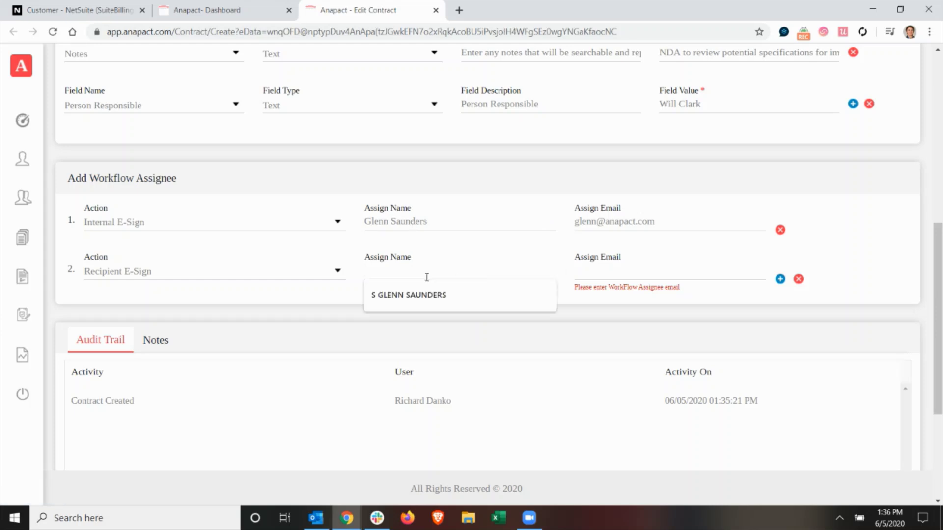
{"action": "type", "text": "Glenn"}
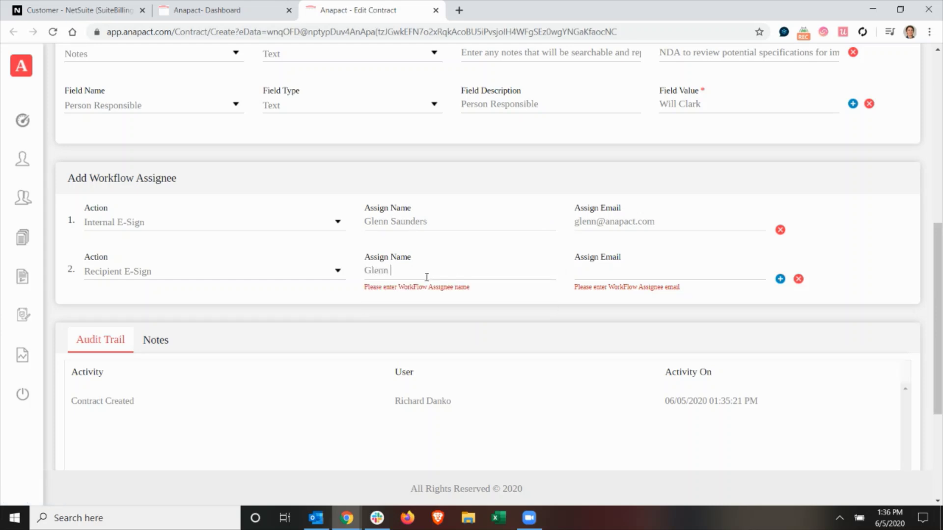
{"action": "key", "text": "BackSpace"}
{"action": "key", "text": "BackSpace"}
{"action": "key", "text": "BackSpace"}
{"action": "key", "text": "BackSpace"}
{"action": "key", "text": "Tab"}
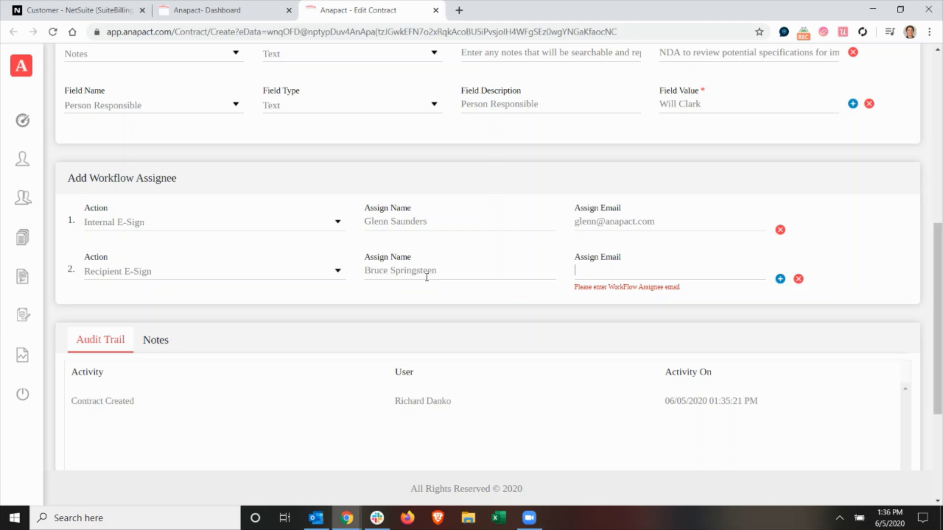
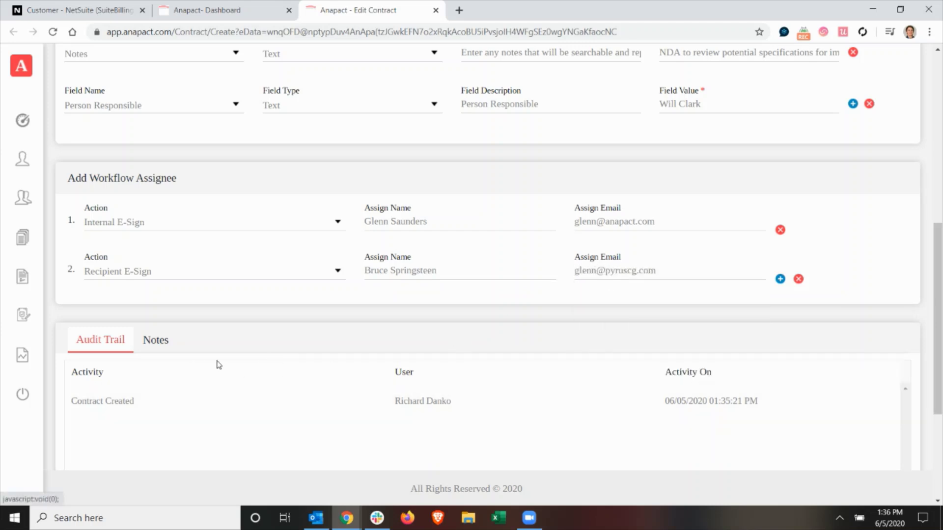
{"action": "scroll", "coordinate": [210, 362], "scroll_direction": "down", "scroll_amount": 4}
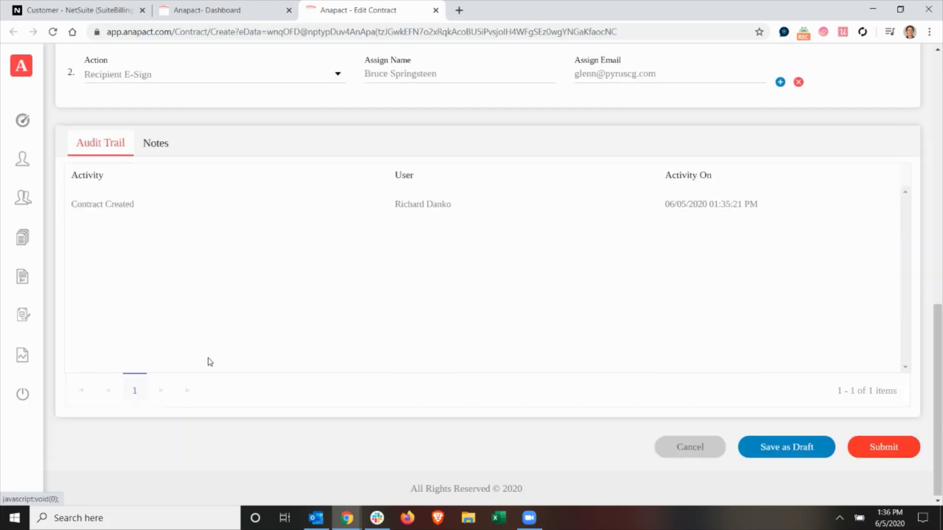
Submit the Boss Limited NDA so it lists as Signature Pending on Manage Contracts
{"action": "left_click", "coordinate": [877, 449]}
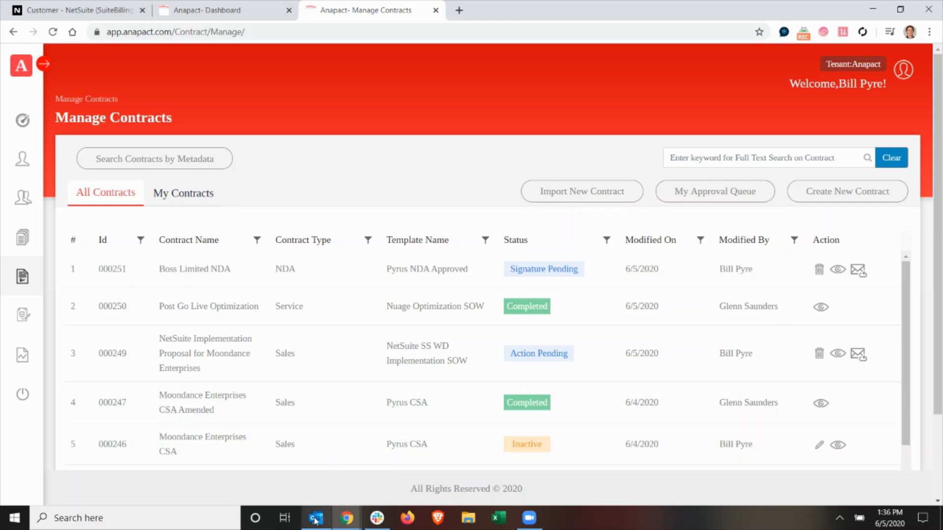
{"action": "mouse_move", "coordinate": [315, 519]}
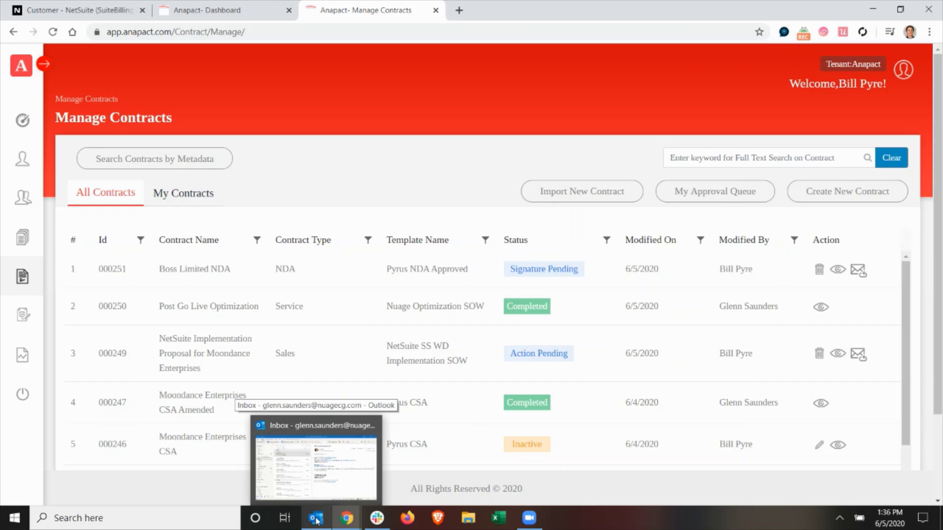
Open the Contract Sent for Signature e-mail in Outlook's Anapact folder and follow Sign Document
{"action": "left_click", "coordinate": [315, 519]}
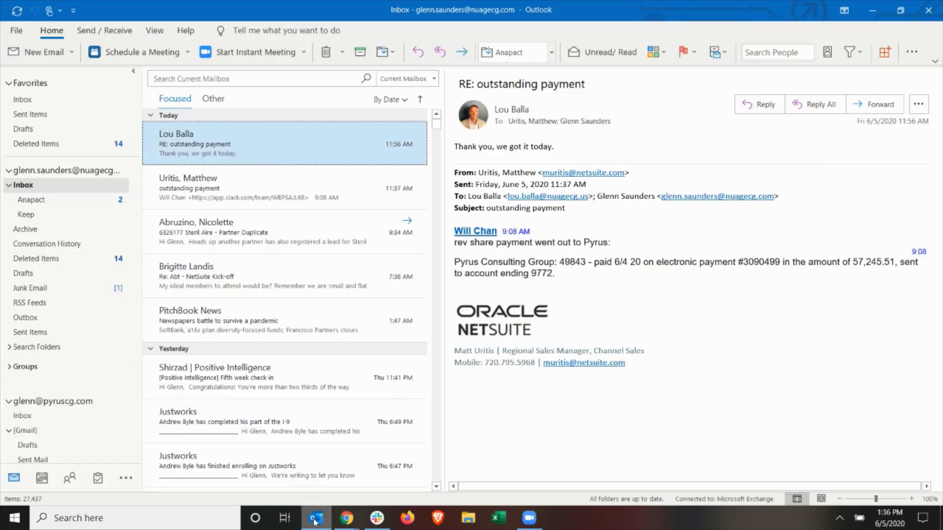
{"action": "left_click", "coordinate": [91, 204]}
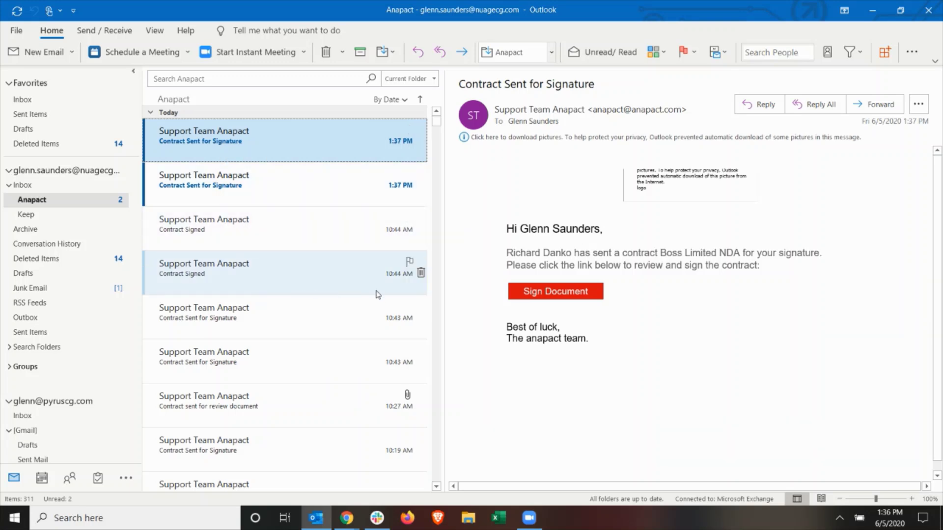
{"action": "left_click", "coordinate": [555, 293]}
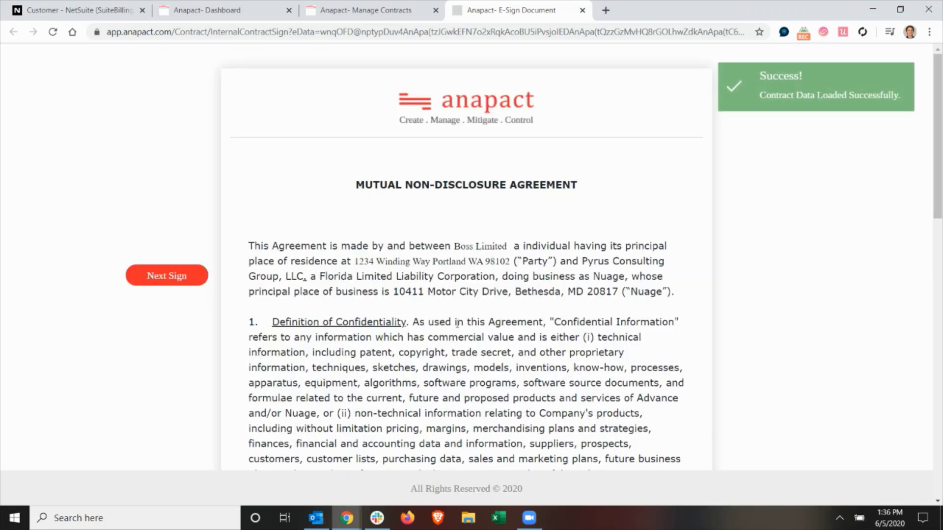
Sign the internal NUAGE signature field with an adopted script-style signature
{"action": "scroll", "coordinate": [457, 281], "scroll_direction": "down", "scroll_amount": 5}
{"action": "left_click", "coordinate": [169, 278]}
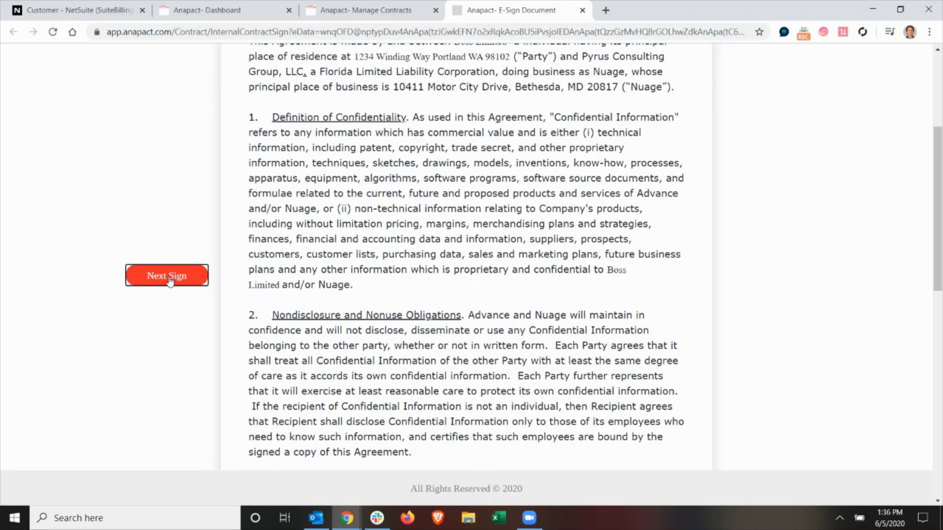
{"action": "left_click", "coordinate": [478, 314]}
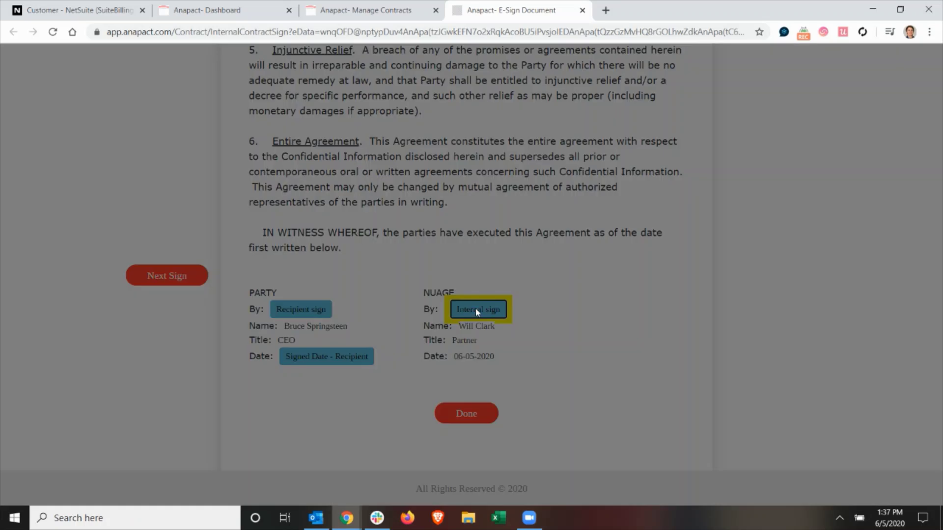
{"action": "left_click", "coordinate": [634, 249]}
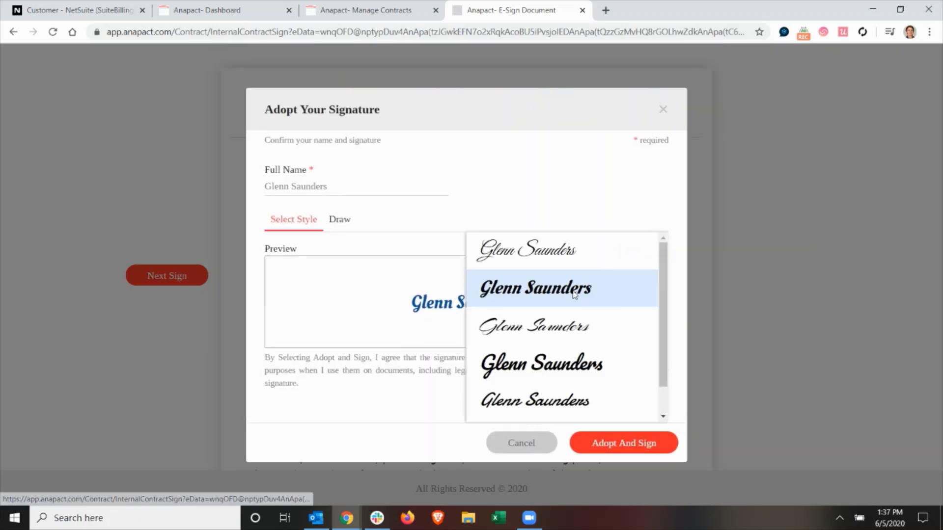
{"action": "left_click", "coordinate": [548, 256]}
{"action": "left_click", "coordinate": [609, 440]}
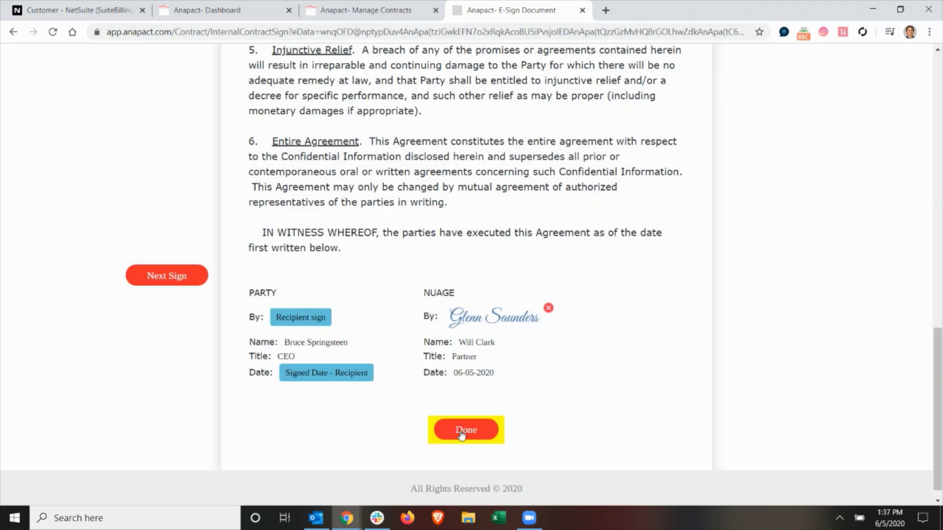
Finish the e-signing, dismiss the completion message and close the signing tab
{"action": "left_click", "coordinate": [461, 431]}
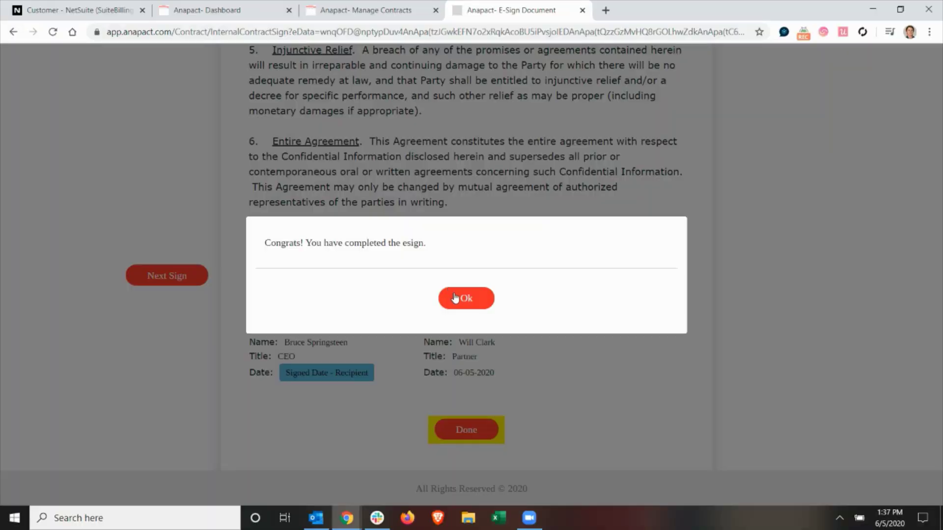
{"action": "left_click", "coordinate": [457, 296]}
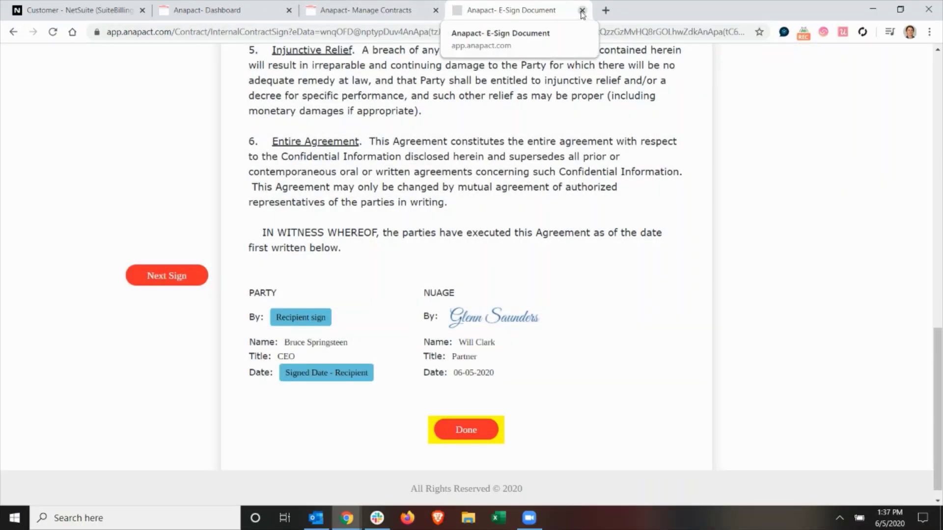
{"action": "left_click", "coordinate": [582, 11]}
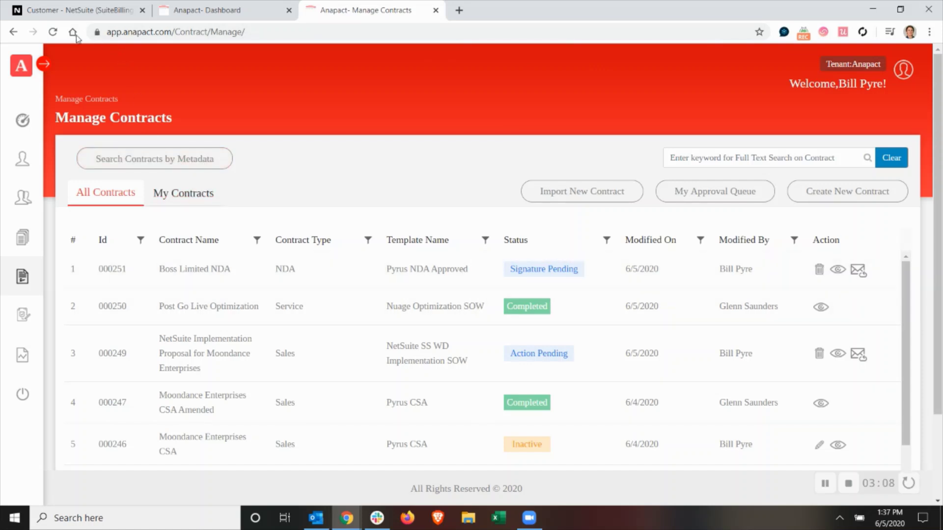
Refresh Manage Contracts and open the Boss Limited NDA's contract view
{"action": "left_click", "coordinate": [52, 31]}
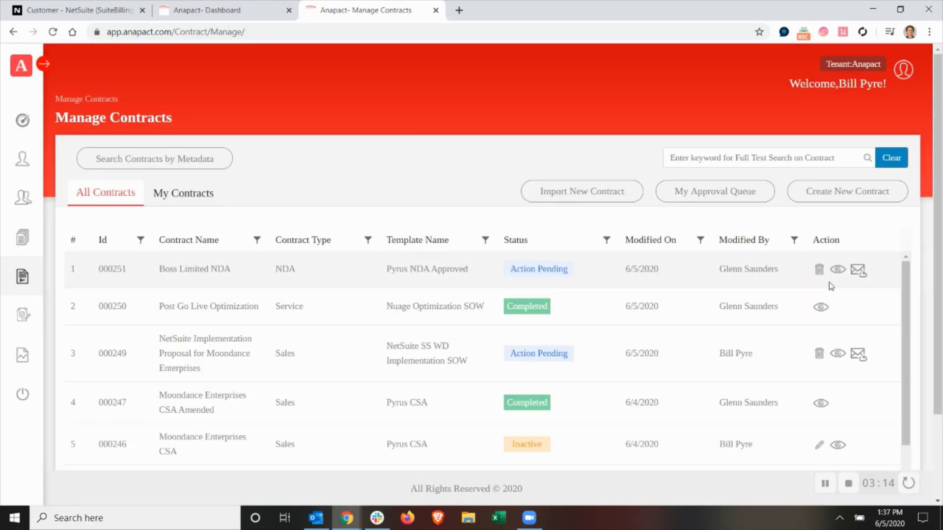
{"action": "left_click", "coordinate": [838, 270]}
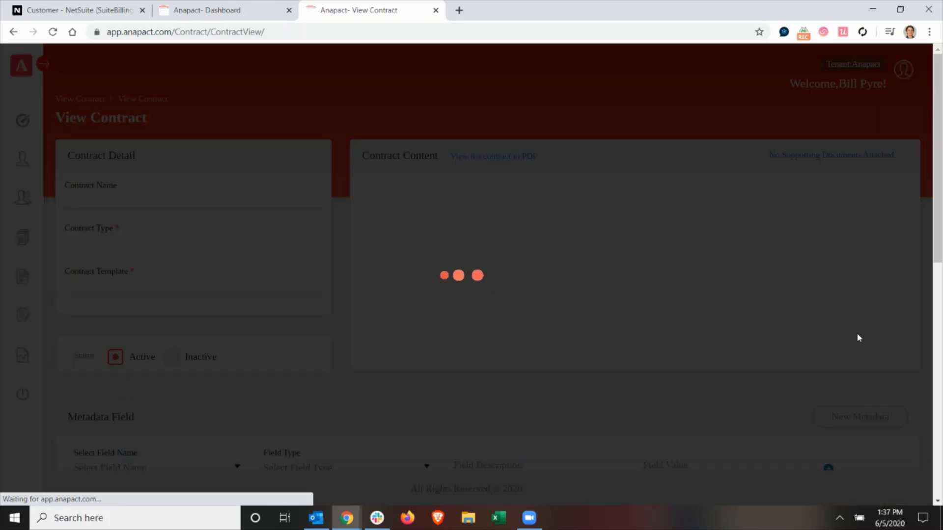
{"action": "scroll", "coordinate": [770, 385], "scroll_direction": "down", "scroll_amount": 8}
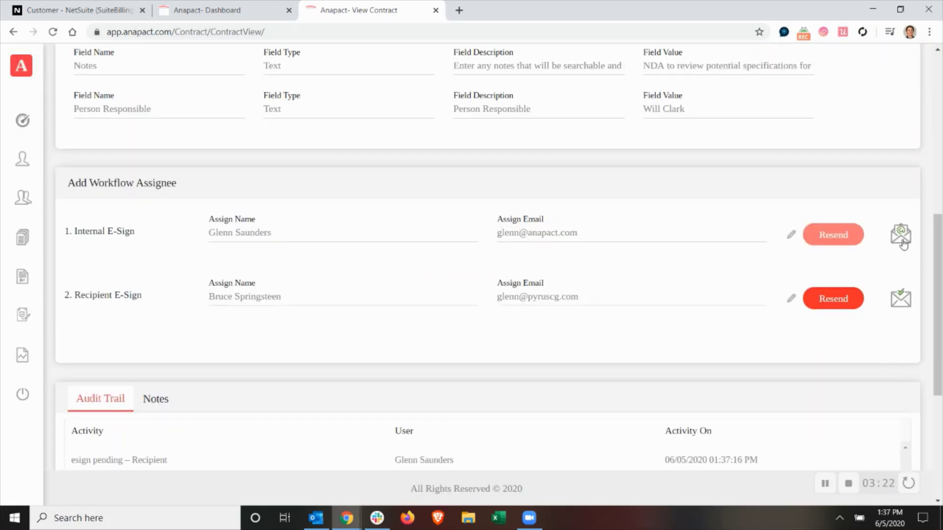
Check both assignees' signing e-mail statuses, then switch to Outlook
{"action": "left_click", "coordinate": [902, 239]}
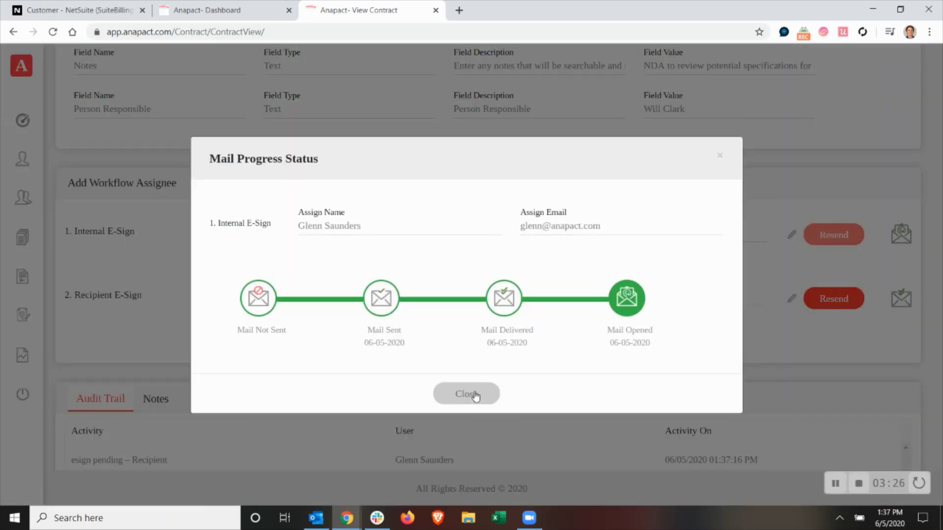
{"action": "left_click", "coordinate": [475, 396]}
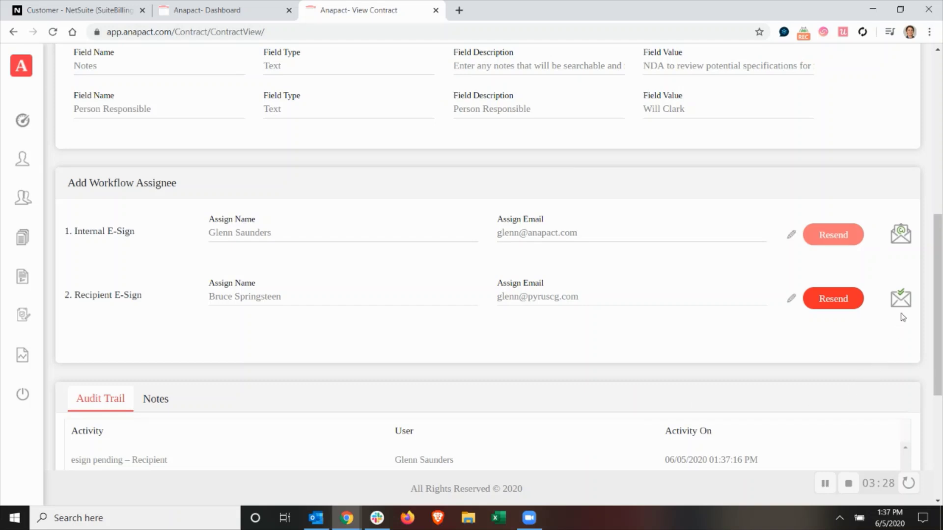
{"action": "left_click", "coordinate": [900, 301]}
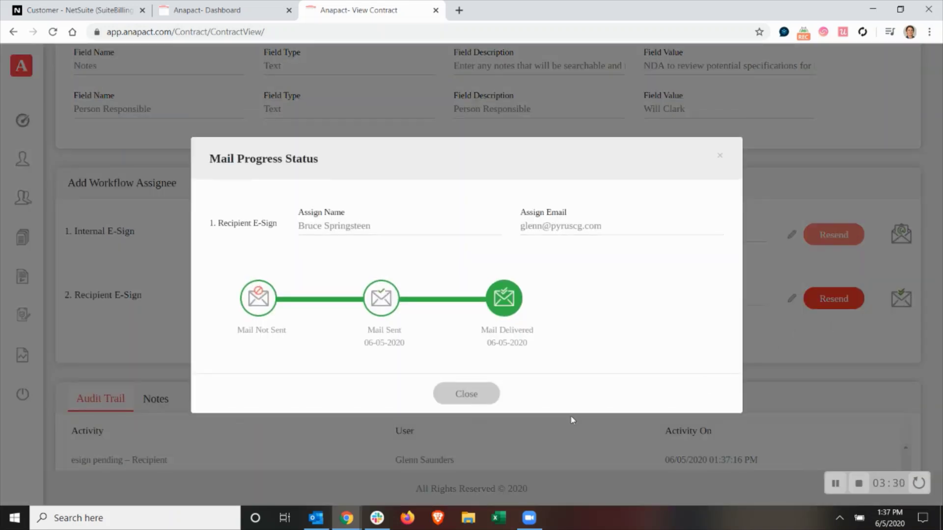
{"action": "left_click", "coordinate": [471, 394]}
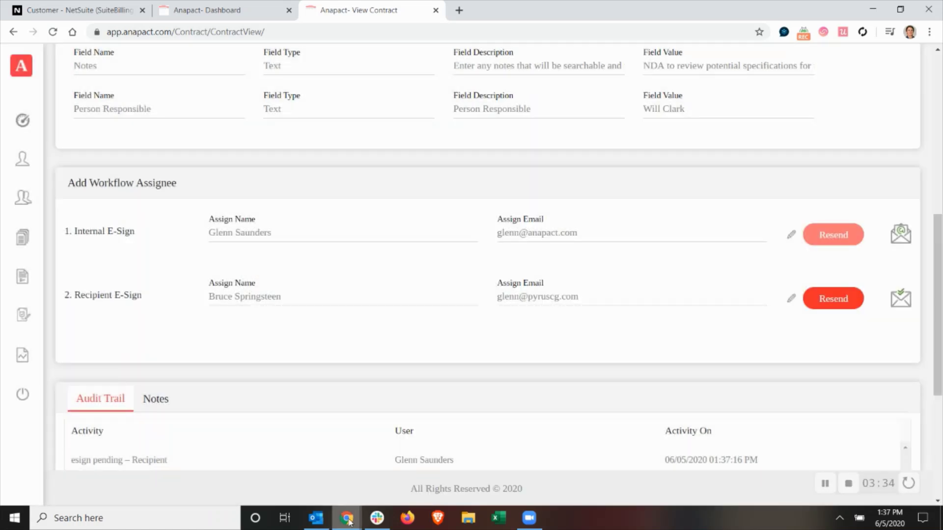
{"action": "mouse_move", "coordinate": [349, 521]}
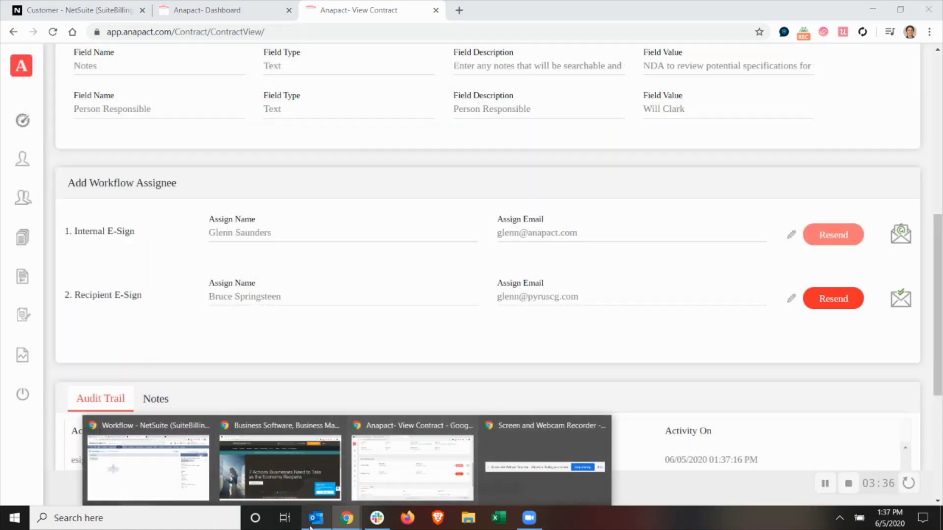
{"action": "left_click", "coordinate": [307, 526]}
Open the new signing request in the second account's Inbox and follow Sign Document
{"action": "left_click", "coordinate": [197, 150]}
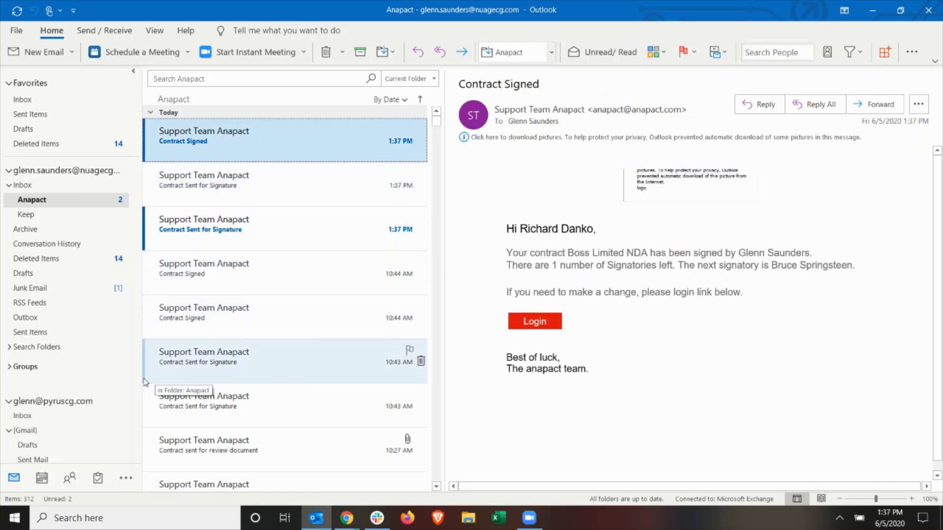
{"action": "left_click", "coordinate": [48, 417]}
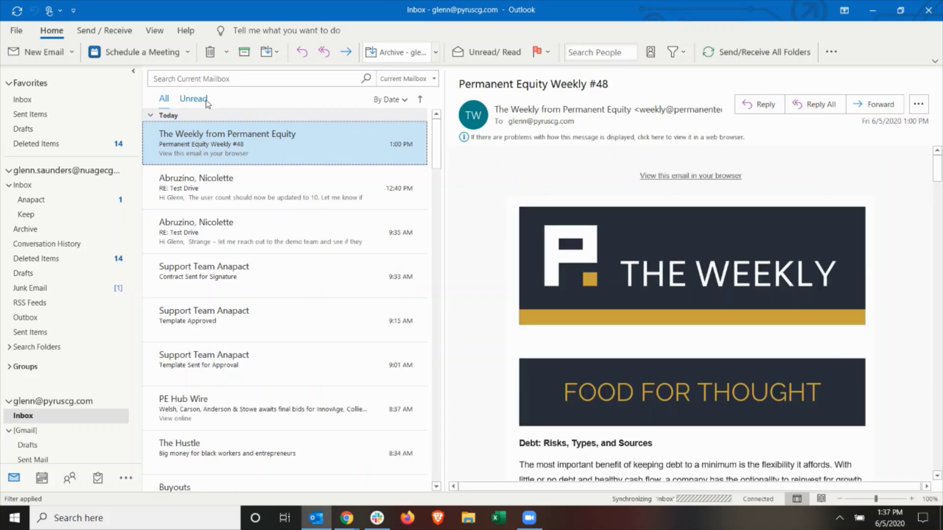
{"action": "left_click", "coordinate": [198, 152]}
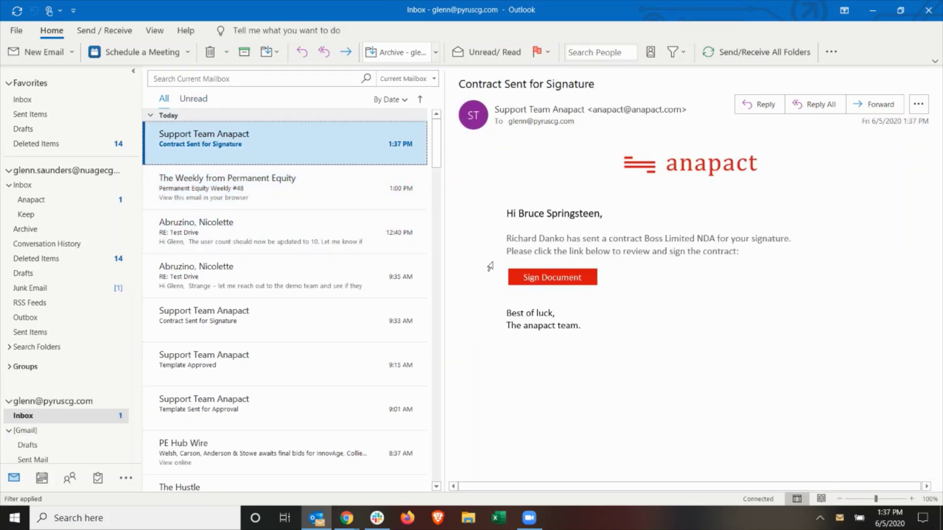
{"action": "left_click", "coordinate": [558, 284]}
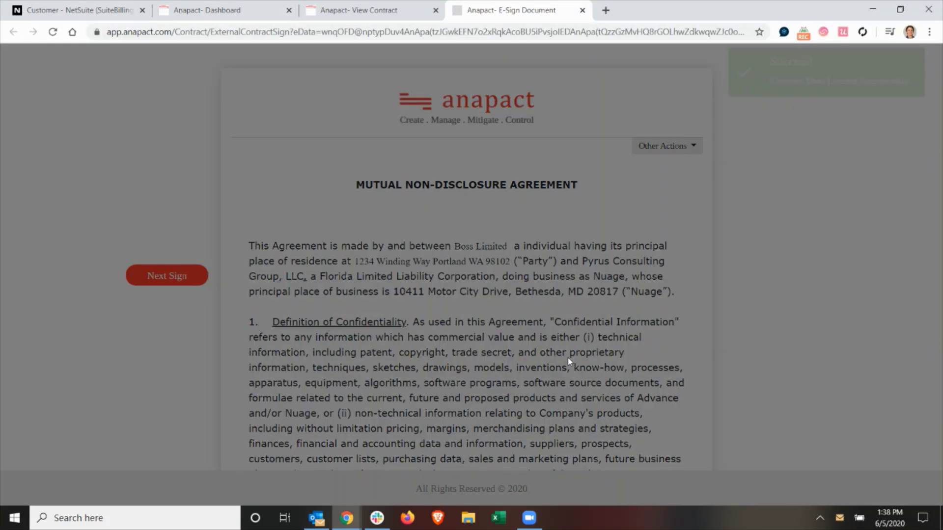
Accept the e-sign terms and conditions for the recipient
{"action": "scroll", "coordinate": [401, 160], "scroll_direction": "down", "scroll_amount": 3}
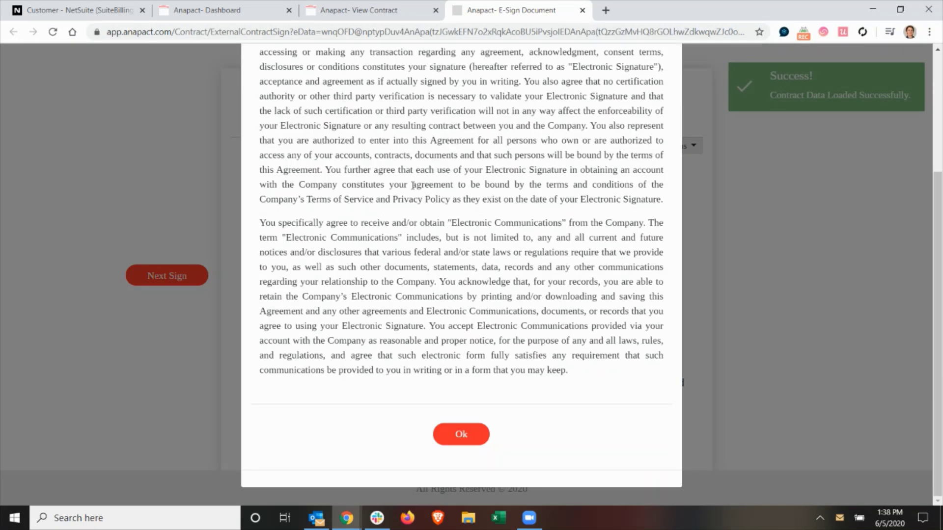
{"action": "left_click", "coordinate": [461, 436]}
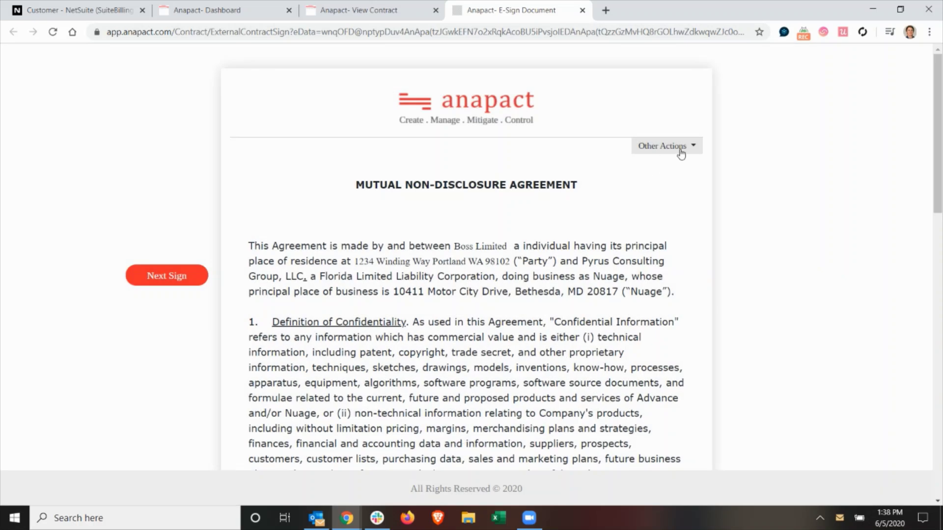
{"action": "left_click", "coordinate": [682, 152]}
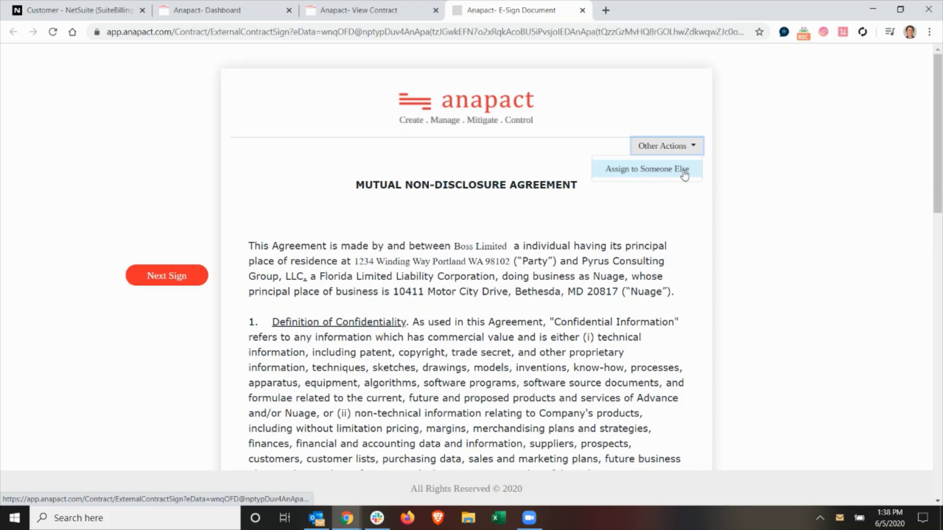
{"action": "left_click", "coordinate": [509, 255]}
Sign the PARTY line with the thin script style and complete the e-signing
{"action": "left_click", "coordinate": [186, 277]}
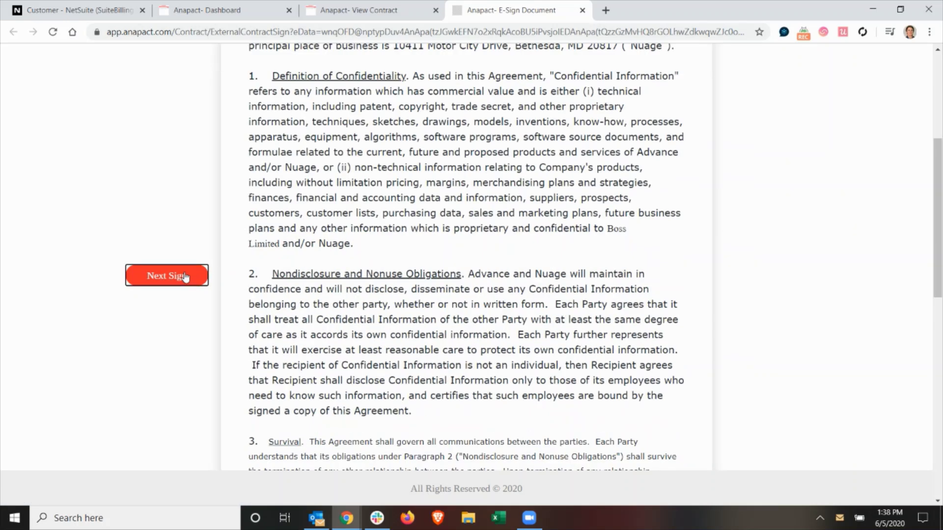
{"action": "left_click", "coordinate": [303, 274]}
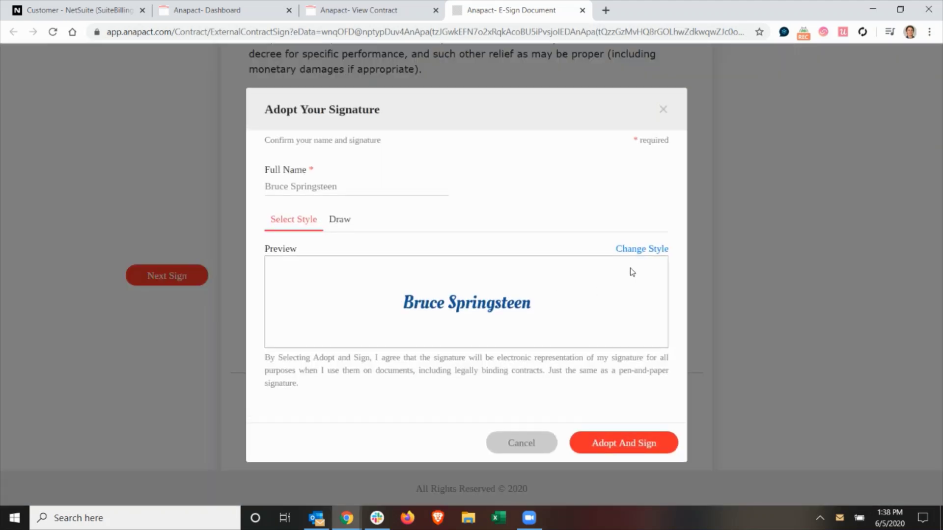
{"action": "left_click", "coordinate": [639, 251]}
{"action": "left_click", "coordinate": [557, 339]}
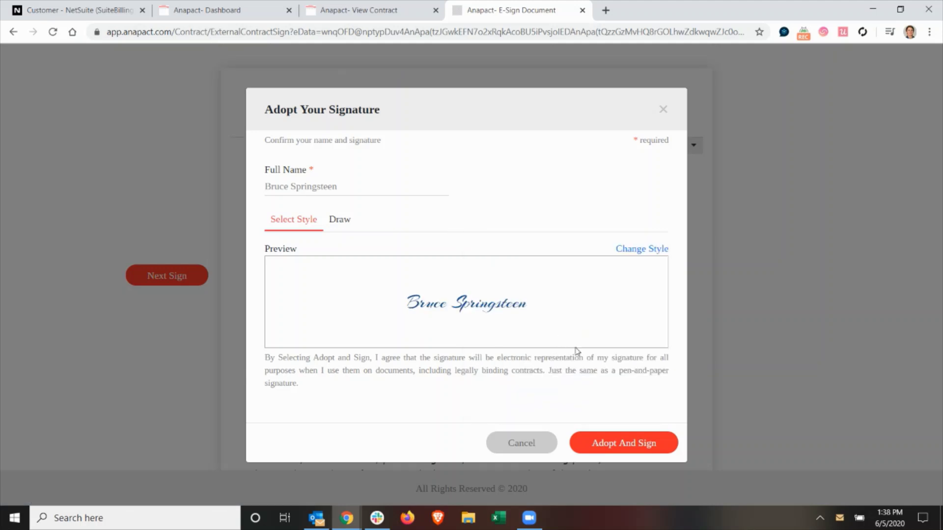
{"action": "left_click", "coordinate": [618, 443]}
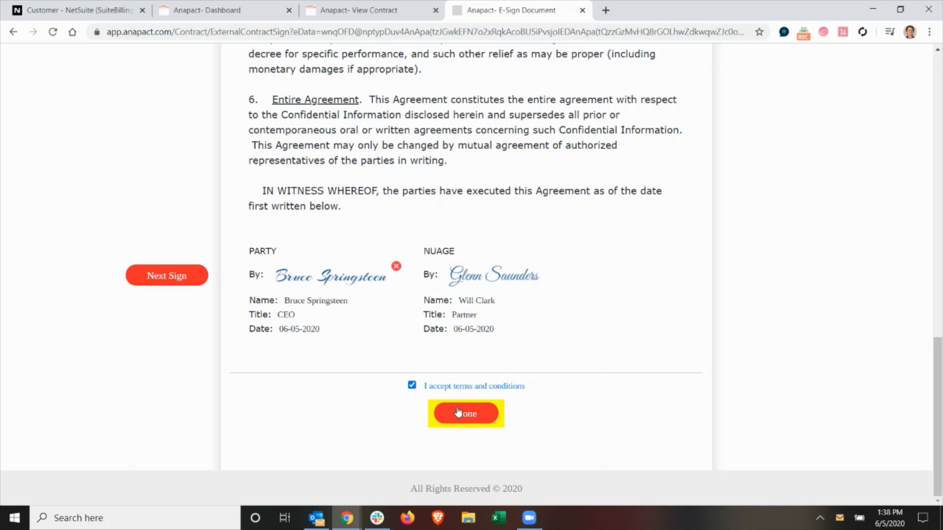
{"action": "left_click", "coordinate": [458, 413]}
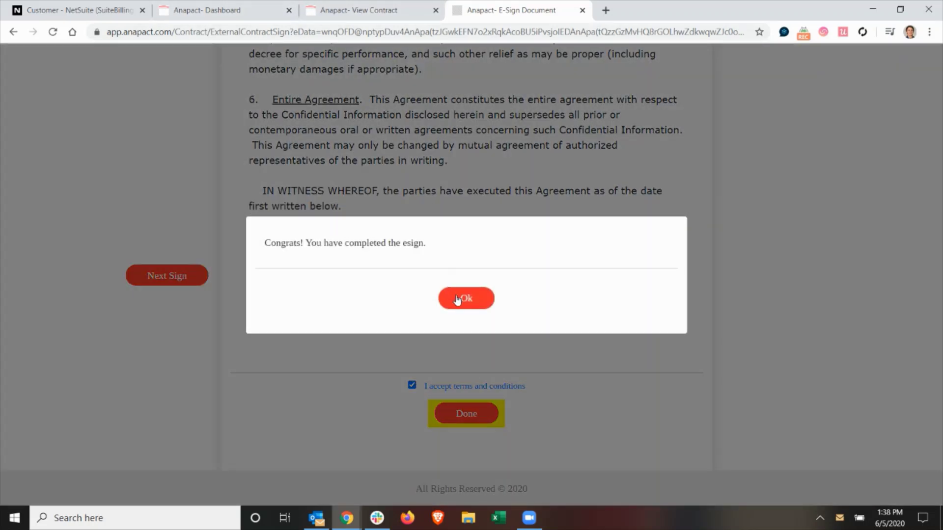
{"action": "left_click", "coordinate": [457, 299]}
Return to and reload the contract view, glancing at the metadata field name list
{"action": "left_click", "coordinate": [582, 10]}
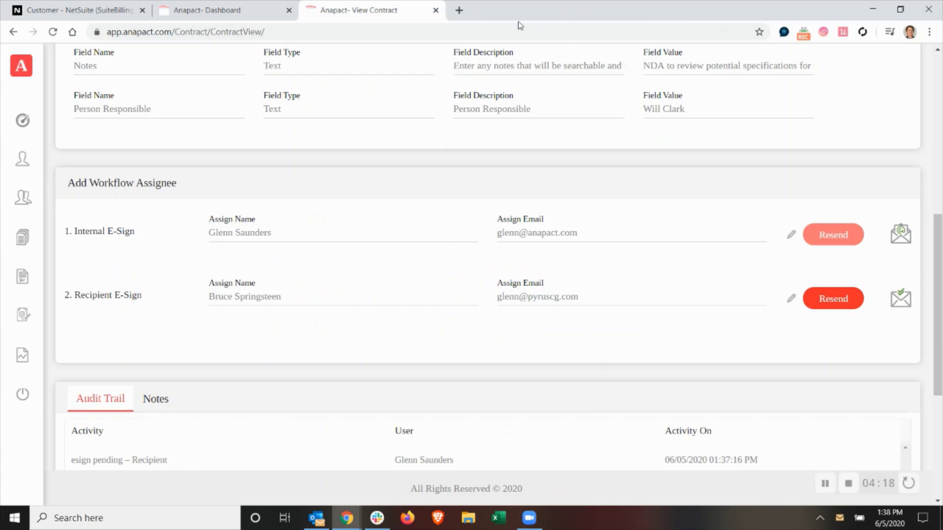
{"action": "scroll", "coordinate": [103, 89], "scroll_direction": "up", "scroll_amount": 10}
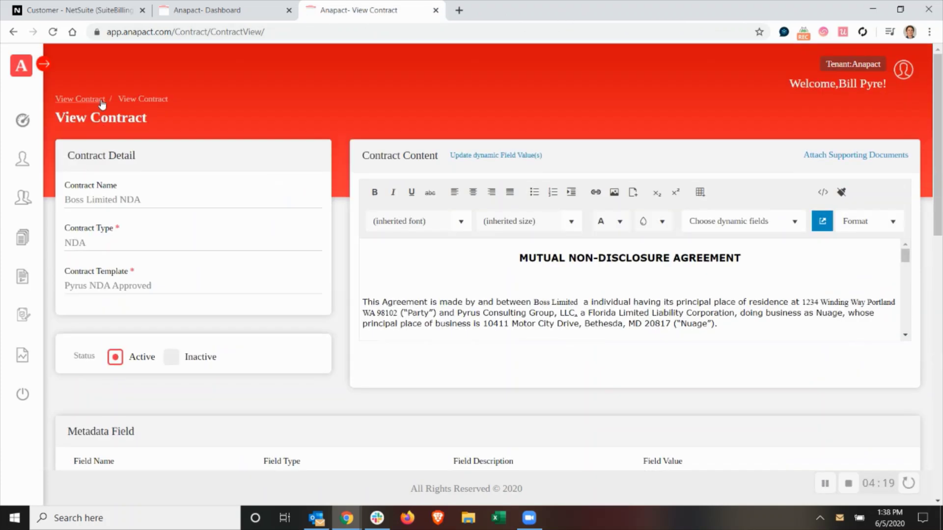
{"action": "left_click", "coordinate": [53, 32]}
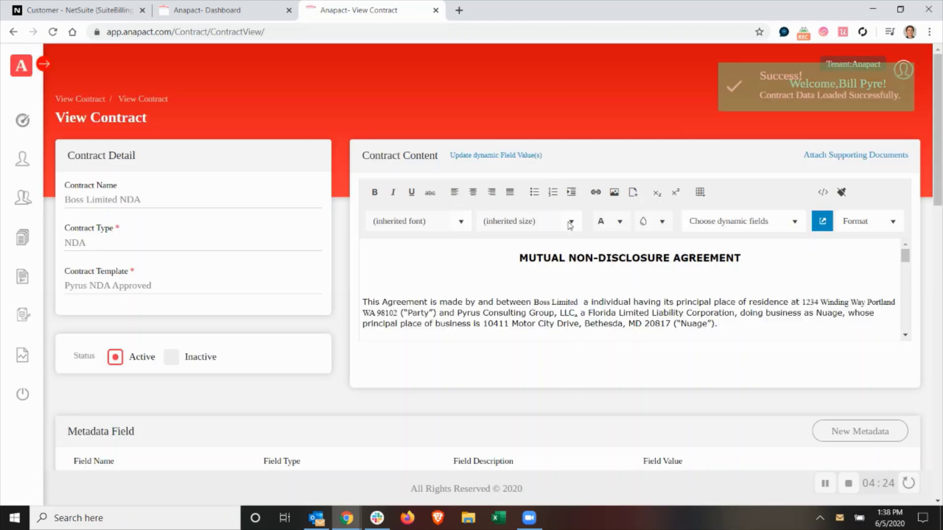
{"action": "scroll", "coordinate": [388, 410], "scroll_direction": "down", "scroll_amount": 4}
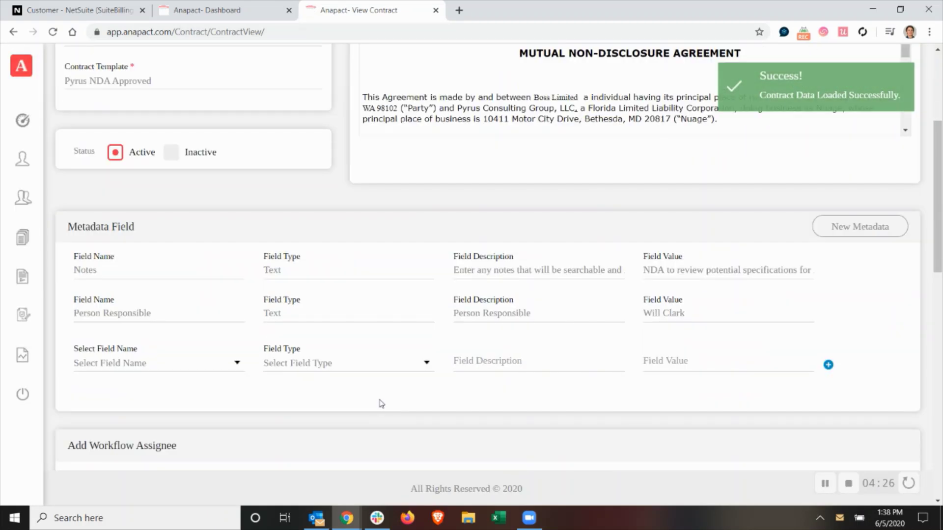
{"action": "scroll", "coordinate": [368, 404], "scroll_direction": "down", "scroll_amount": 4}
{"action": "left_click", "coordinate": [212, 154]}
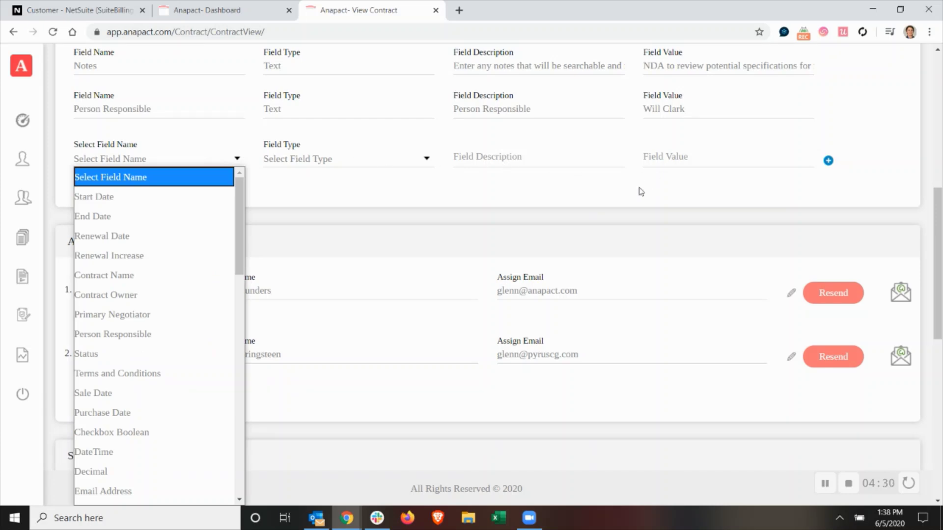
{"action": "left_click", "coordinate": [600, 218]}
Set the workflow action date to 6/30/2020 and switch to the NetSuite Boss Limited record
{"action": "scroll", "coordinate": [534, 383], "scroll_direction": "down", "scroll_amount": 4}
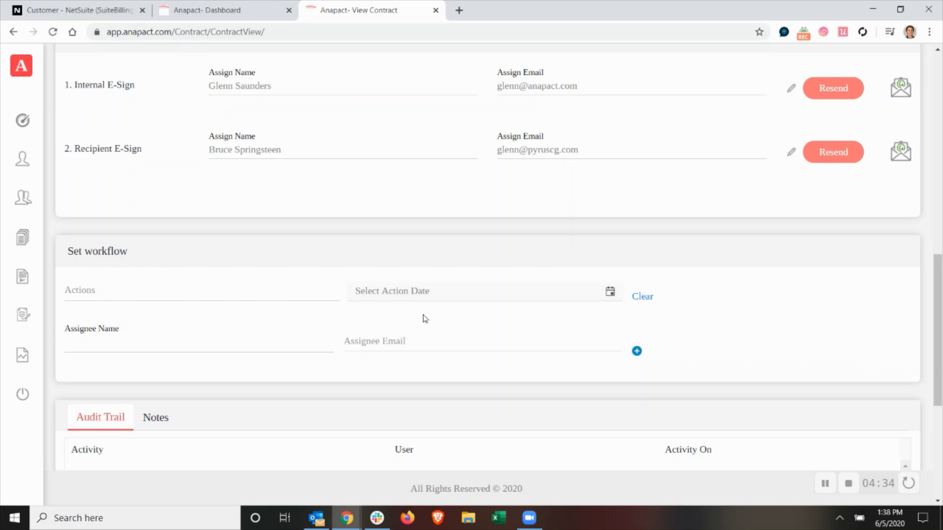
{"action": "left_click", "coordinate": [610, 292]}
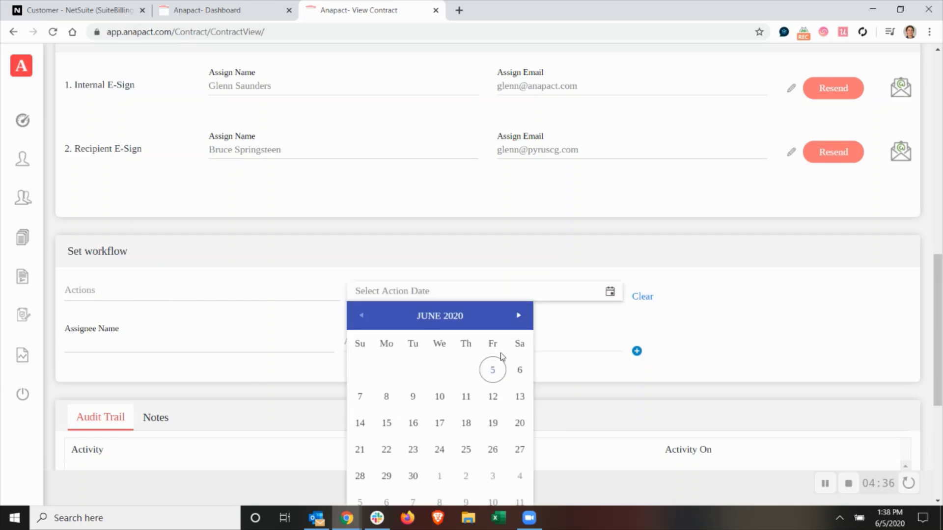
{"action": "left_click", "coordinate": [412, 476]}
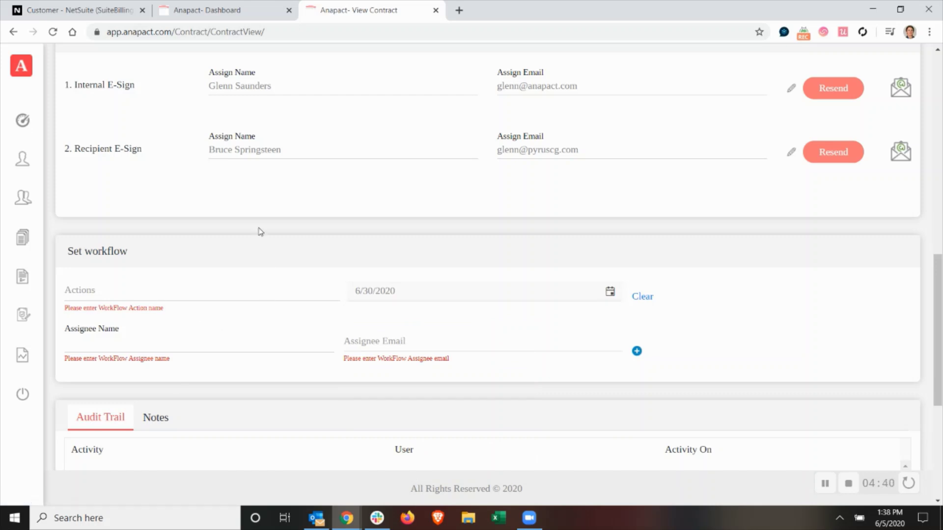
{"action": "left_click", "coordinate": [38, 9]}
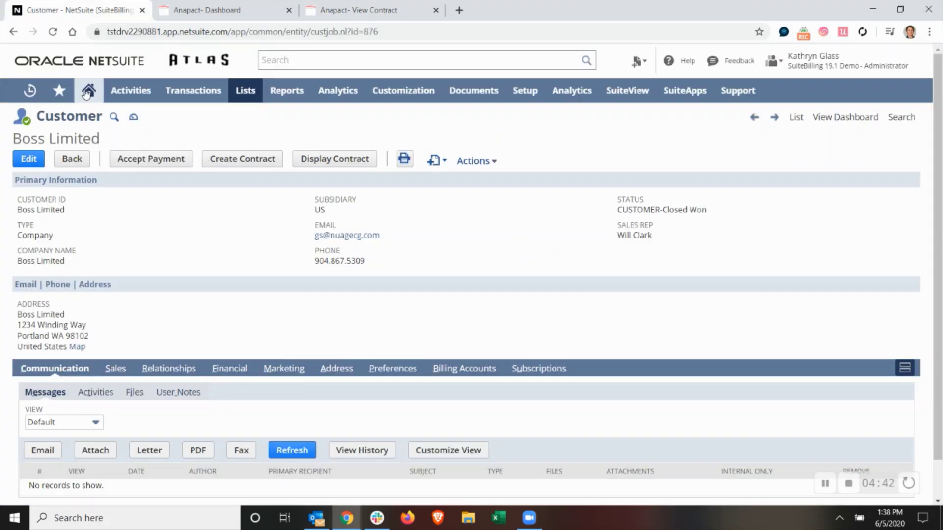
Open the customer's contracts list full screen and view the Boss Limited NDA, listed as Completed
{"action": "left_click", "coordinate": [316, 160]}
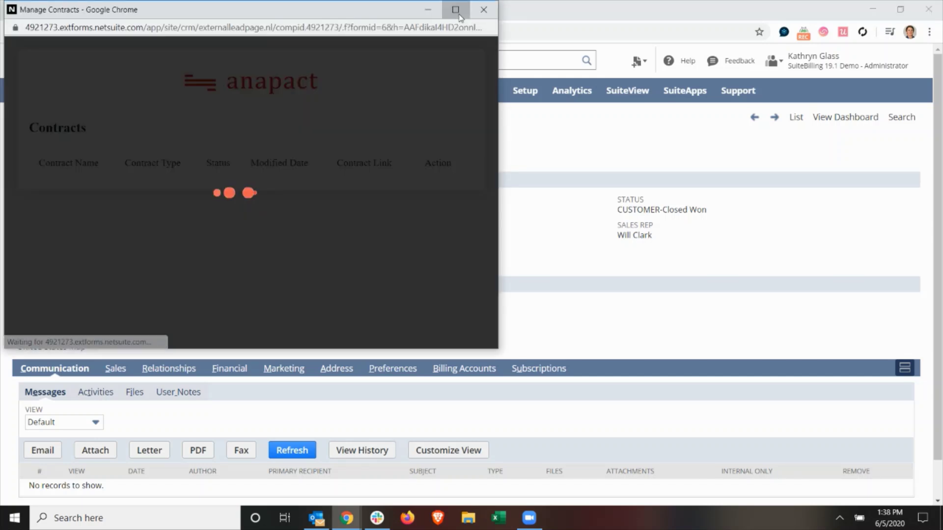
{"action": "left_click", "coordinate": [457, 12]}
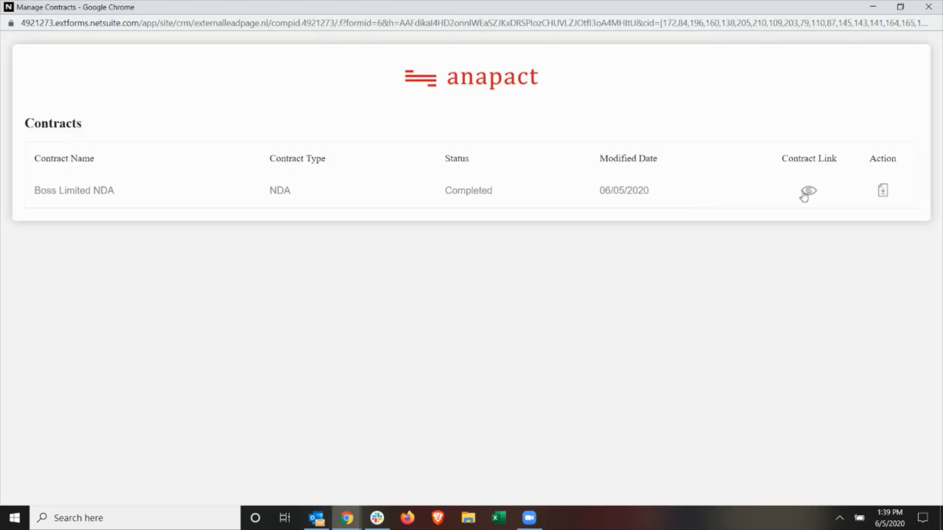
{"action": "left_click", "coordinate": [811, 193]}
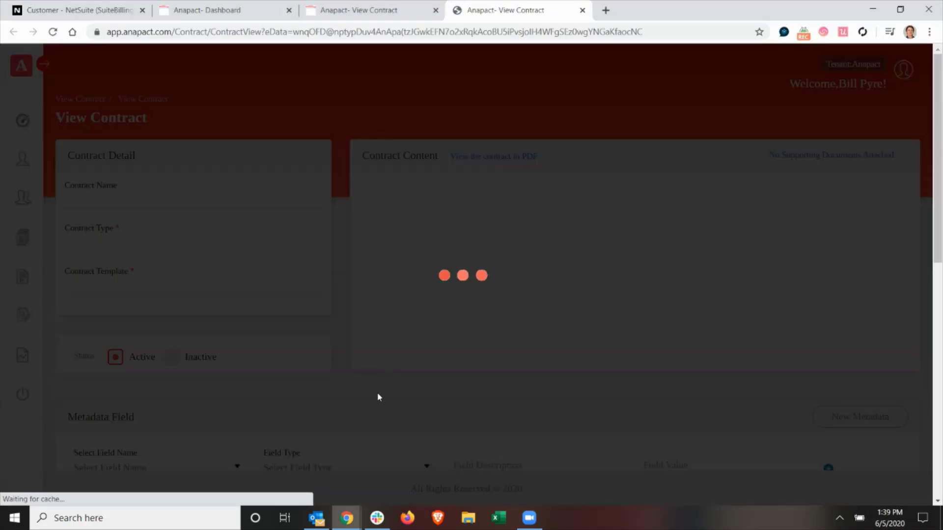
{"action": "scroll", "coordinate": [474, 377], "scroll_direction": "down", "scroll_amount": 4}
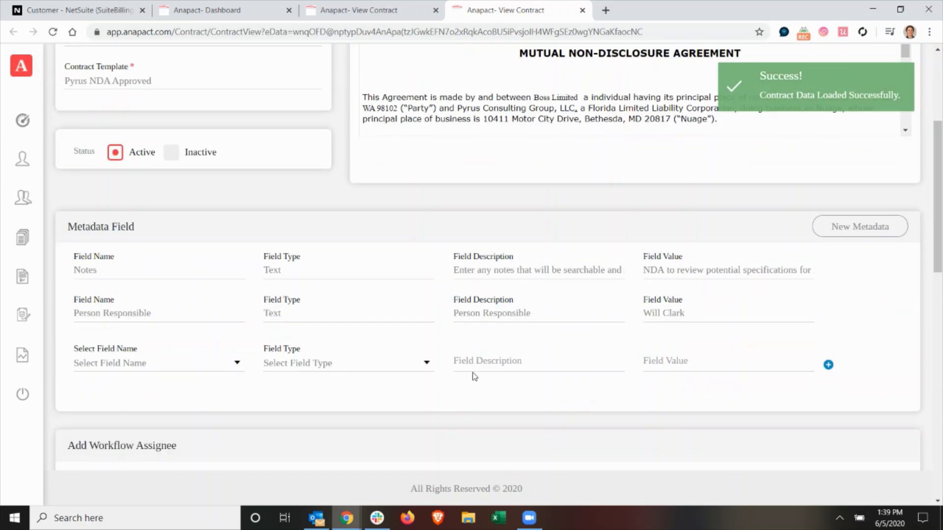
{"action": "scroll", "coordinate": [475, 382], "scroll_direction": "down", "scroll_amount": 4}
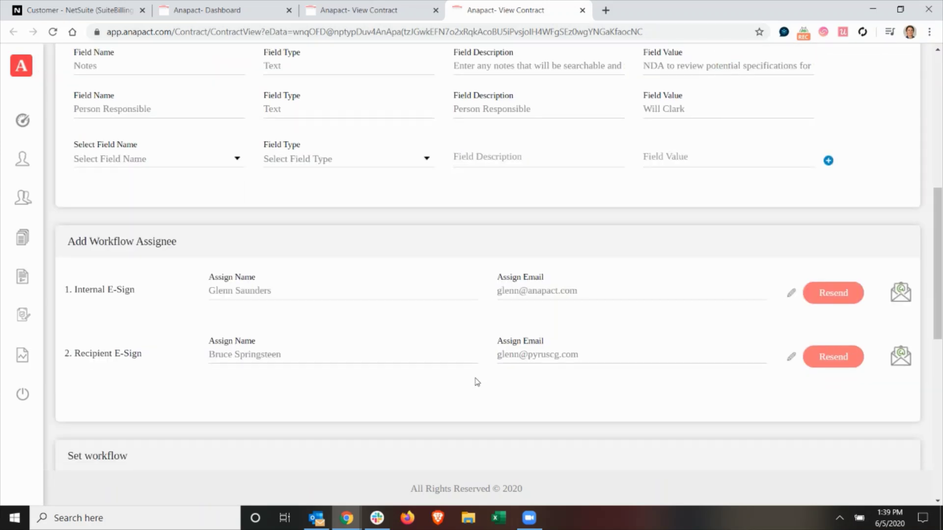
Review the signed Boss Limited NDA PDF showing both signatures, then close it
{"action": "left_click", "coordinate": [104, 7]}
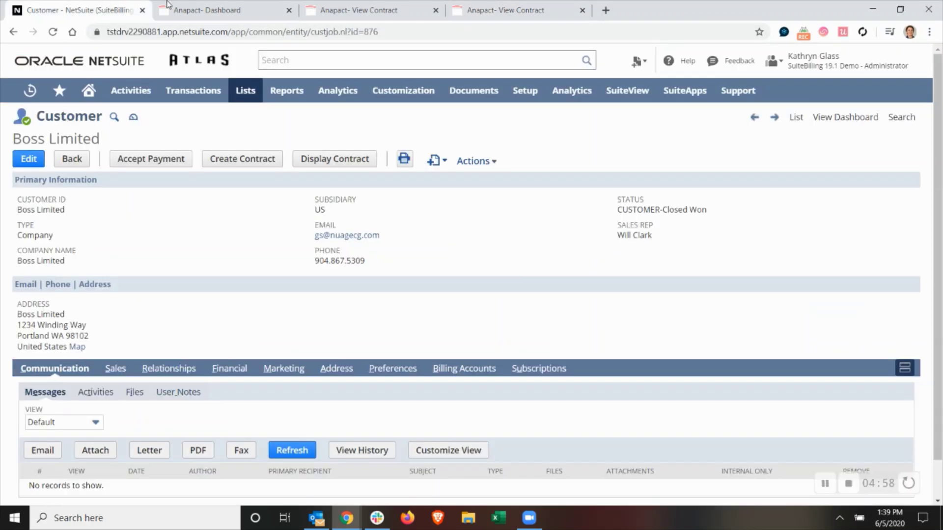
{"action": "left_click", "coordinate": [199, 8]}
{"action": "key", "text": "alt+Tab"}
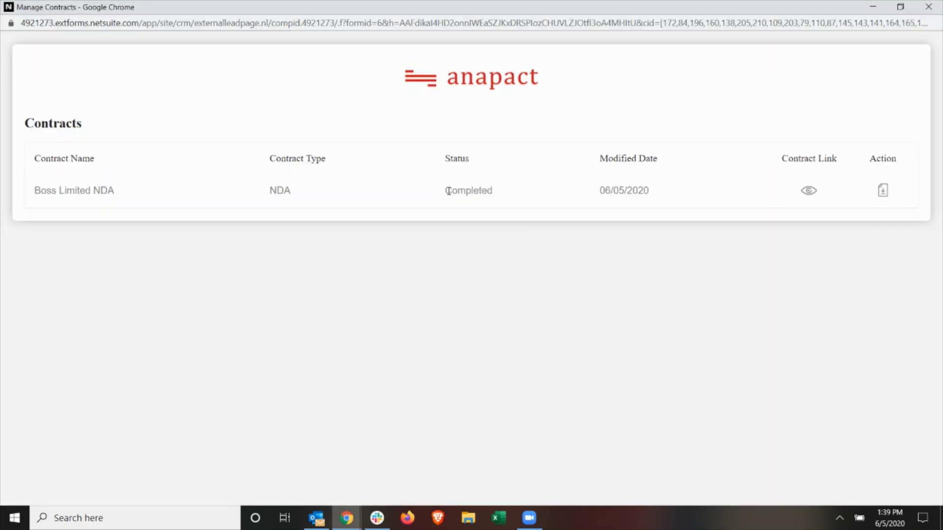
{"action": "left_click", "coordinate": [883, 191]}
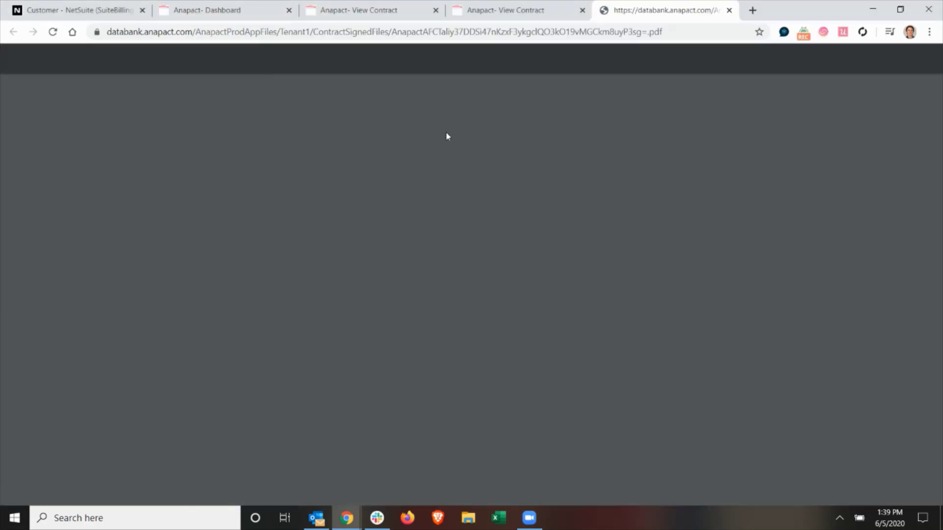
{"action": "scroll", "coordinate": [431, 321], "scroll_direction": "down", "scroll_amount": 4}
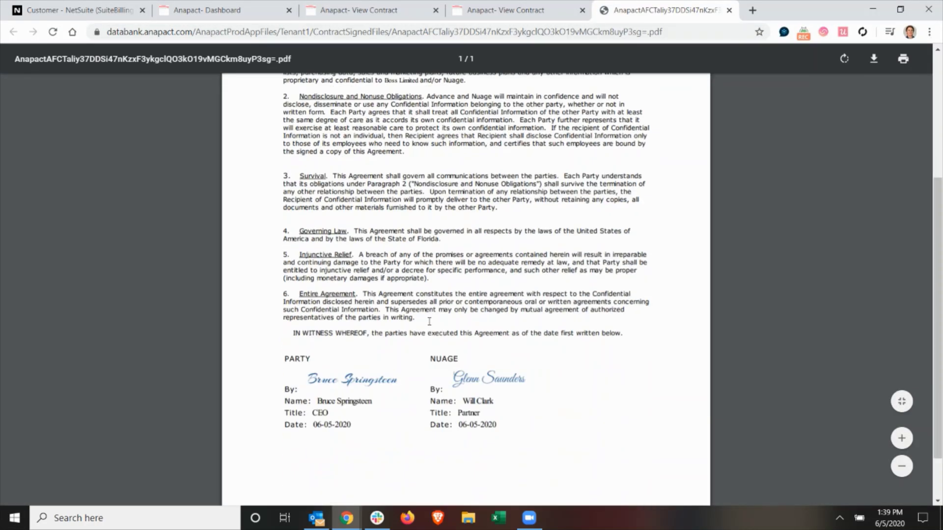
{"action": "left_click", "coordinate": [730, 10]}
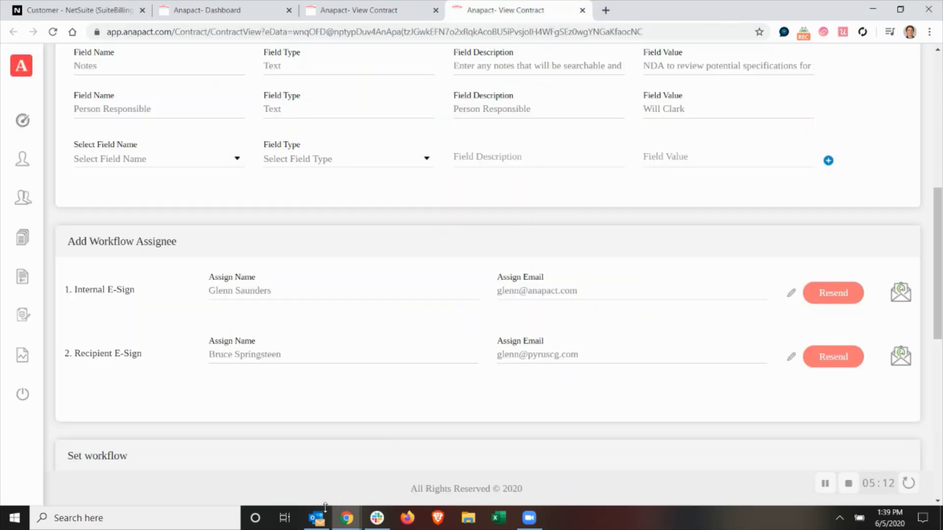
Open the signed Boss Limited NDA PDF from Outlook's Contract Completed email
{"action": "left_click", "coordinate": [318, 517]}
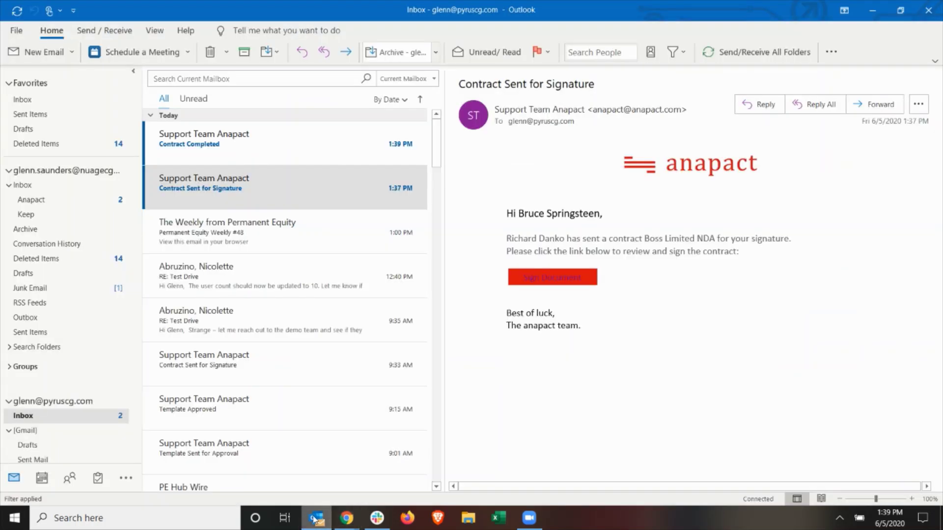
{"action": "left_click", "coordinate": [229, 157]}
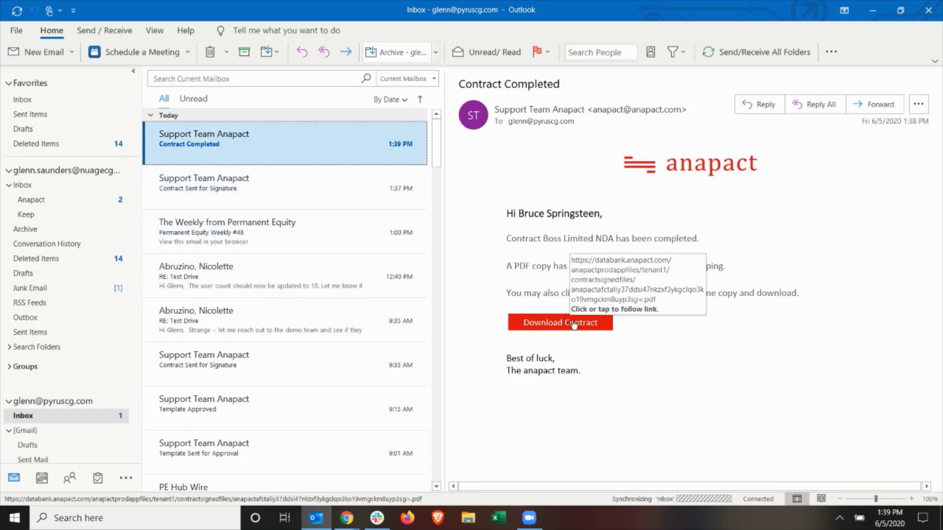
{"action": "left_click", "coordinate": [573, 323]}
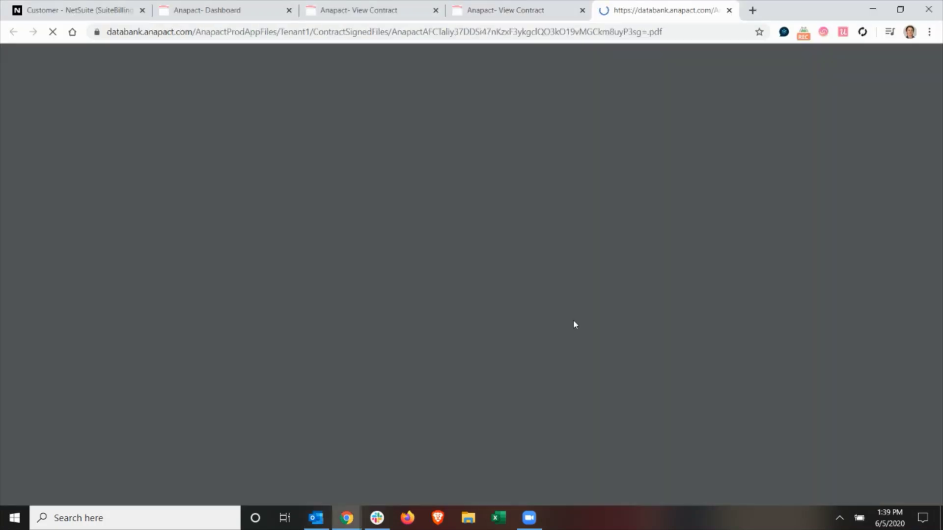